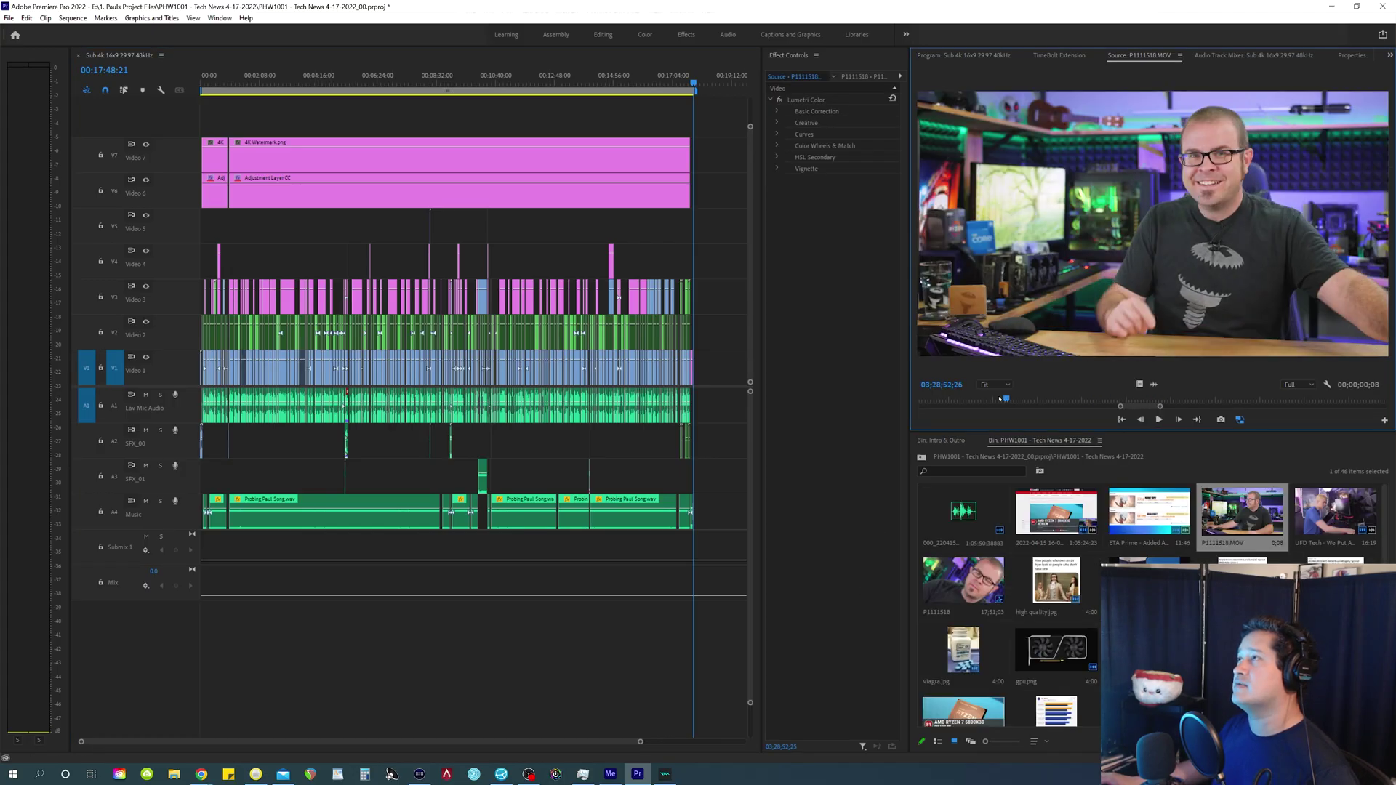
- Play the nested P1111518 camera sequence and move its playhead back to about 00;00;53;01
double_click(1176, 408)
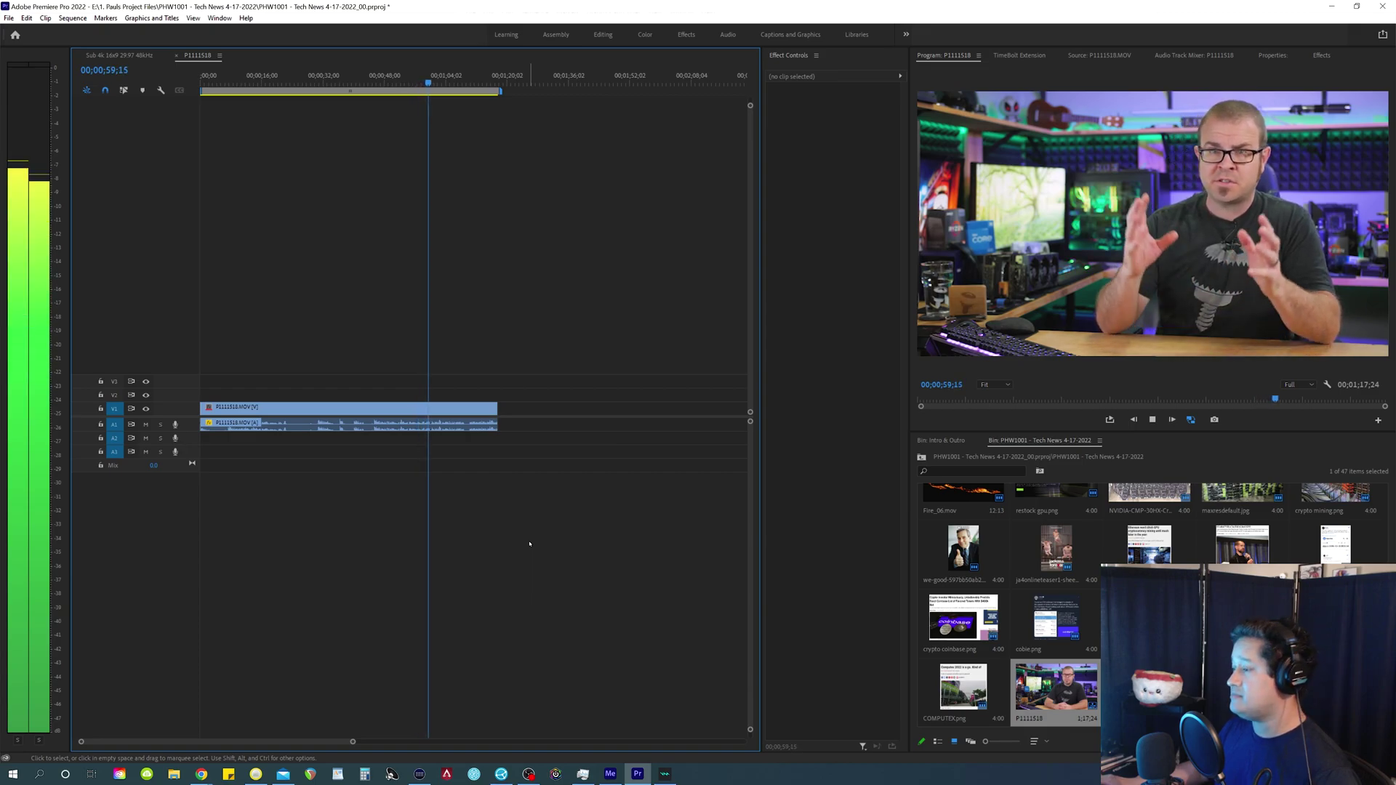
key(space)
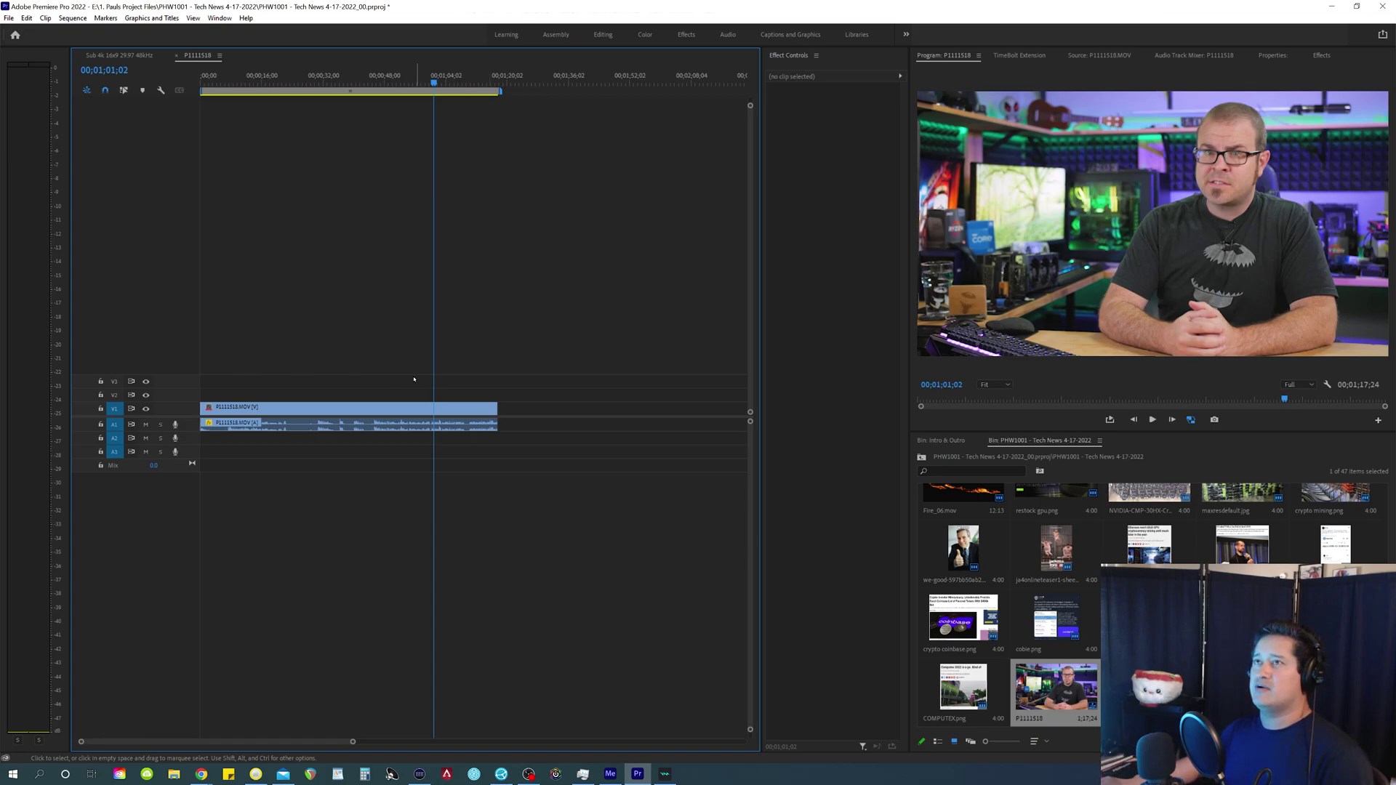
drag(434, 353, 403, 355)
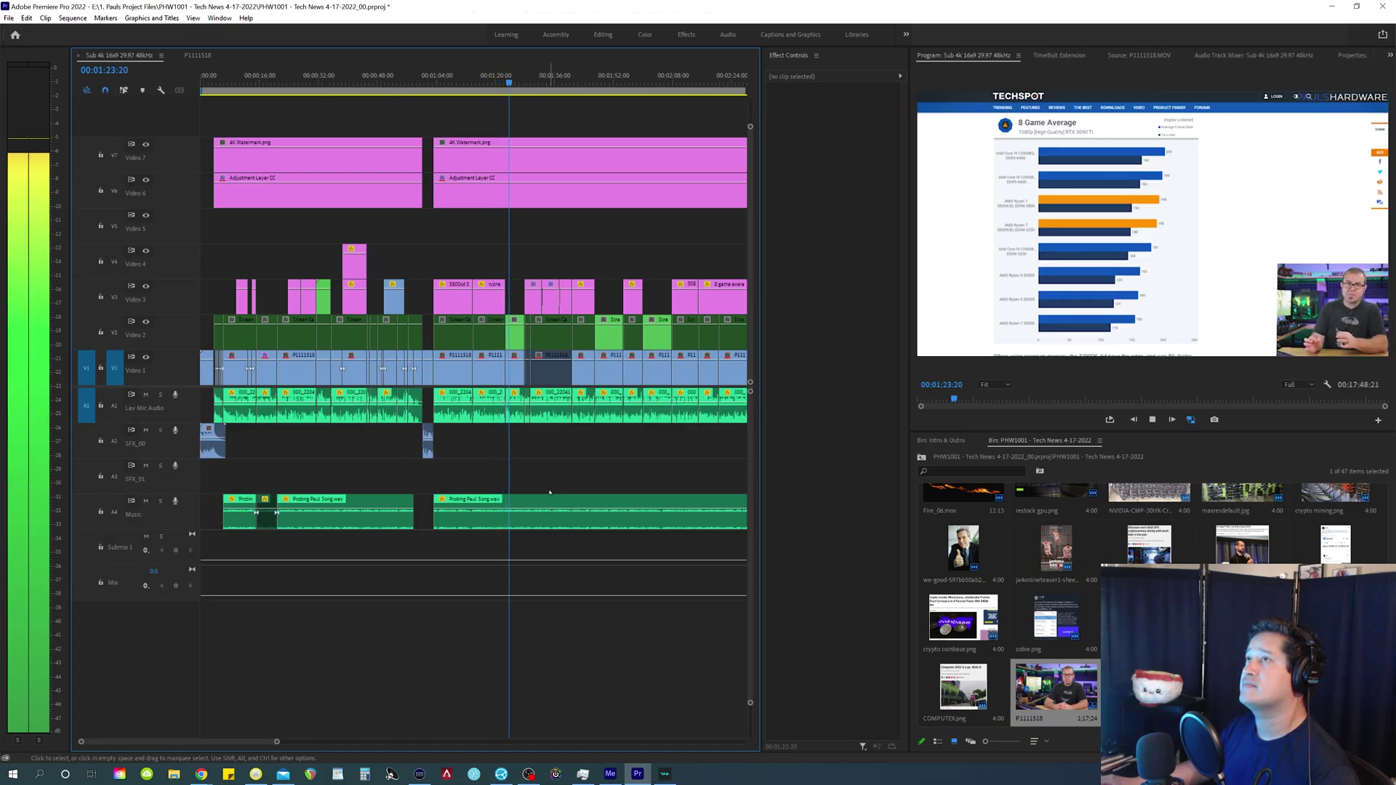
- Stop the main sequence's playback, open the Screen Cap nest from Video 2 and fit its full length in the timeline
key(space)
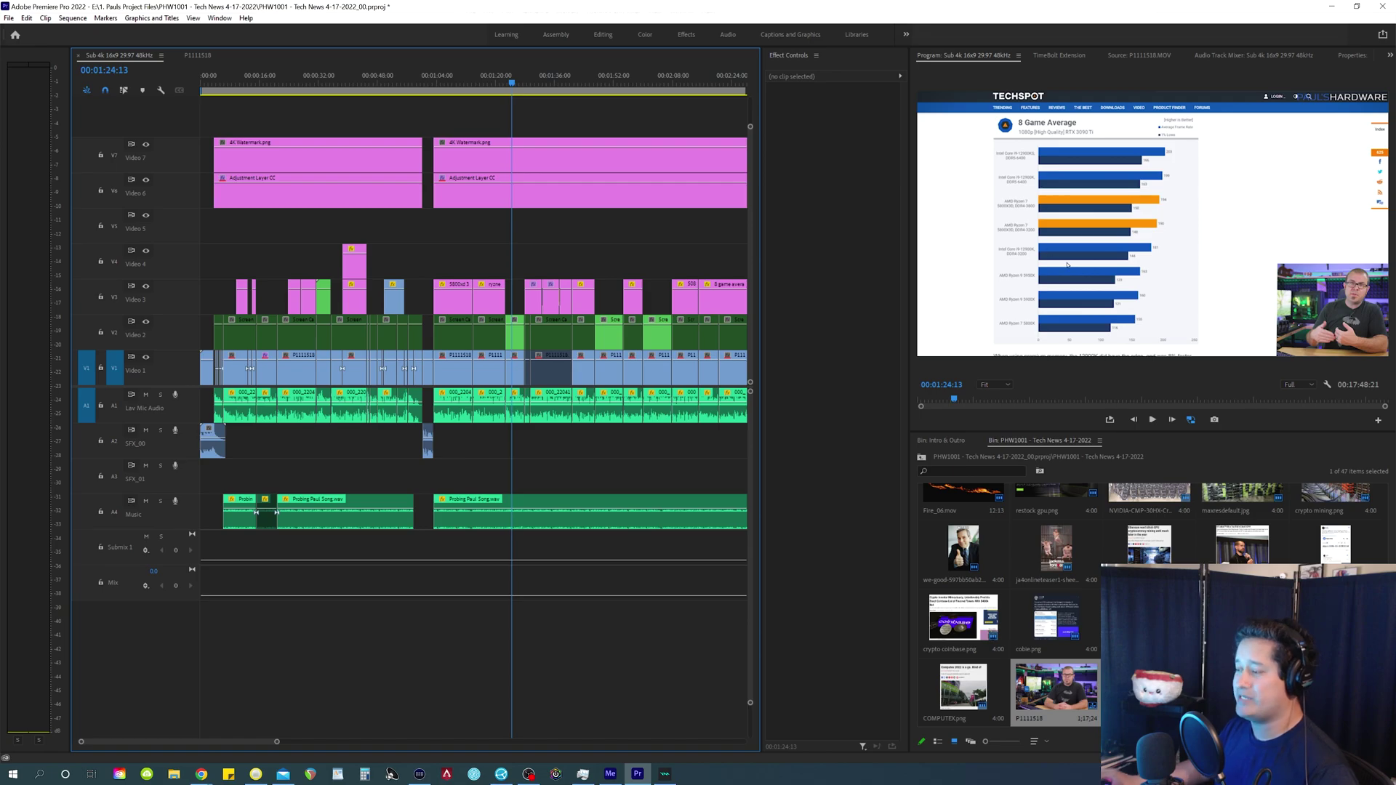
double_click(518, 343)
key(backslash)
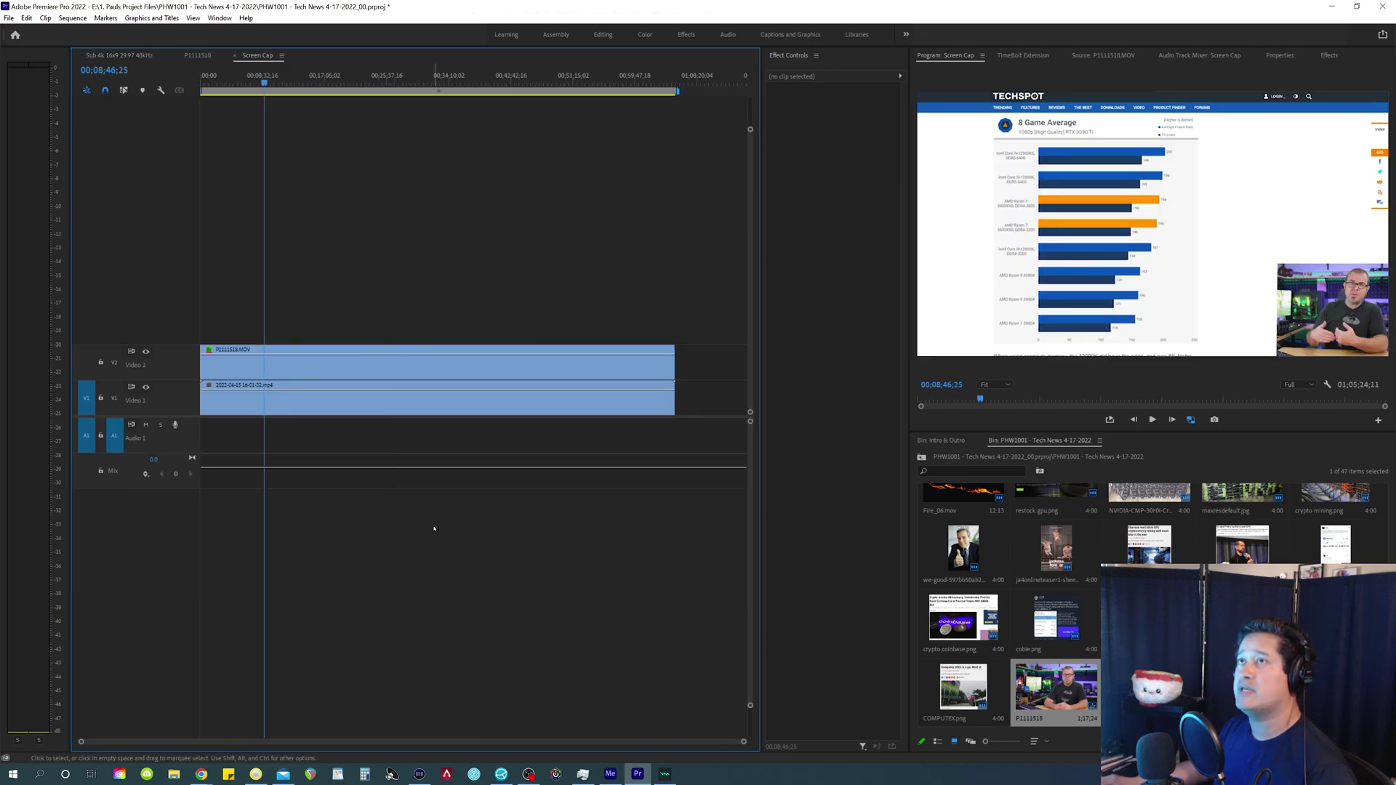
- Check the P1111518.MOV overlay on Video 2 by toggling its track visibility off and on, and open its nested sequence
drag(436, 275, 371, 358)
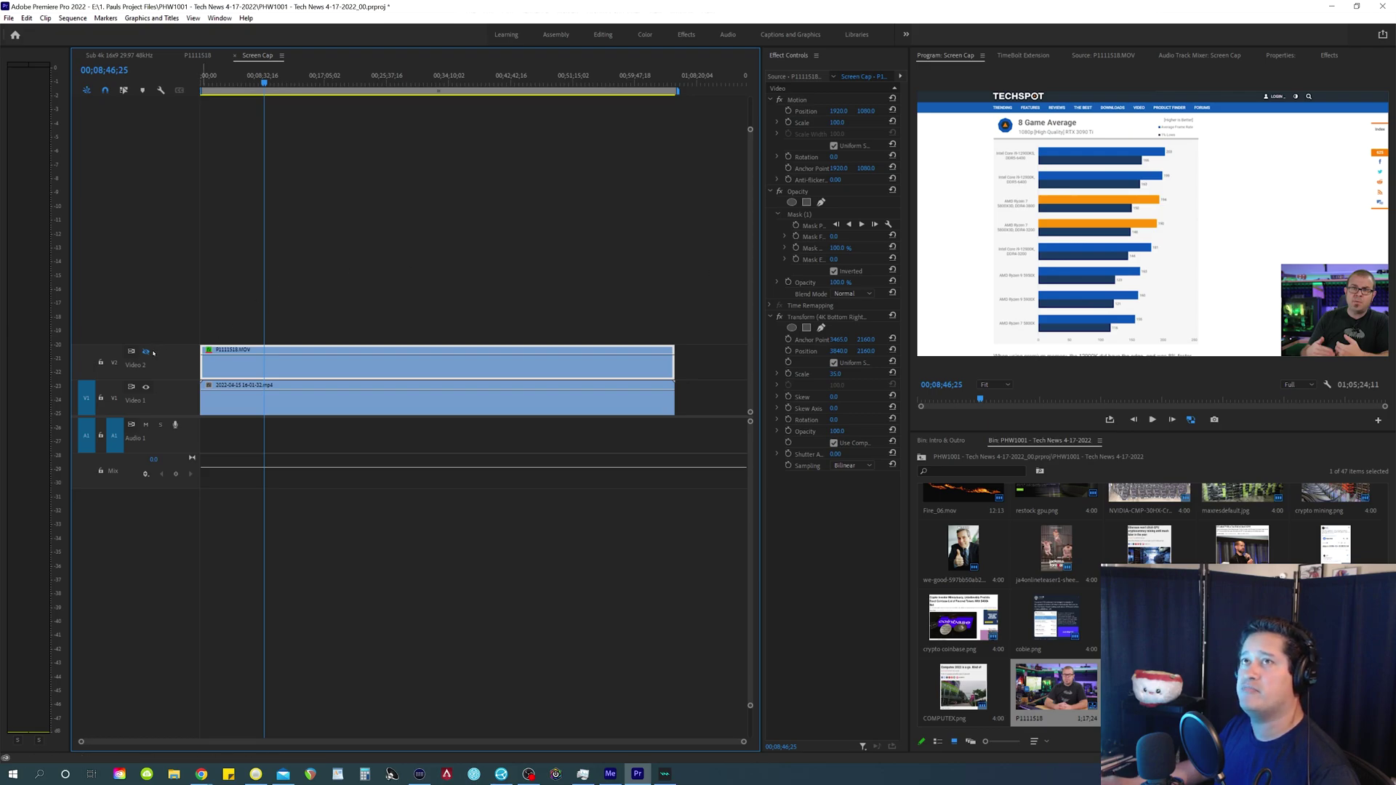
click(146, 351)
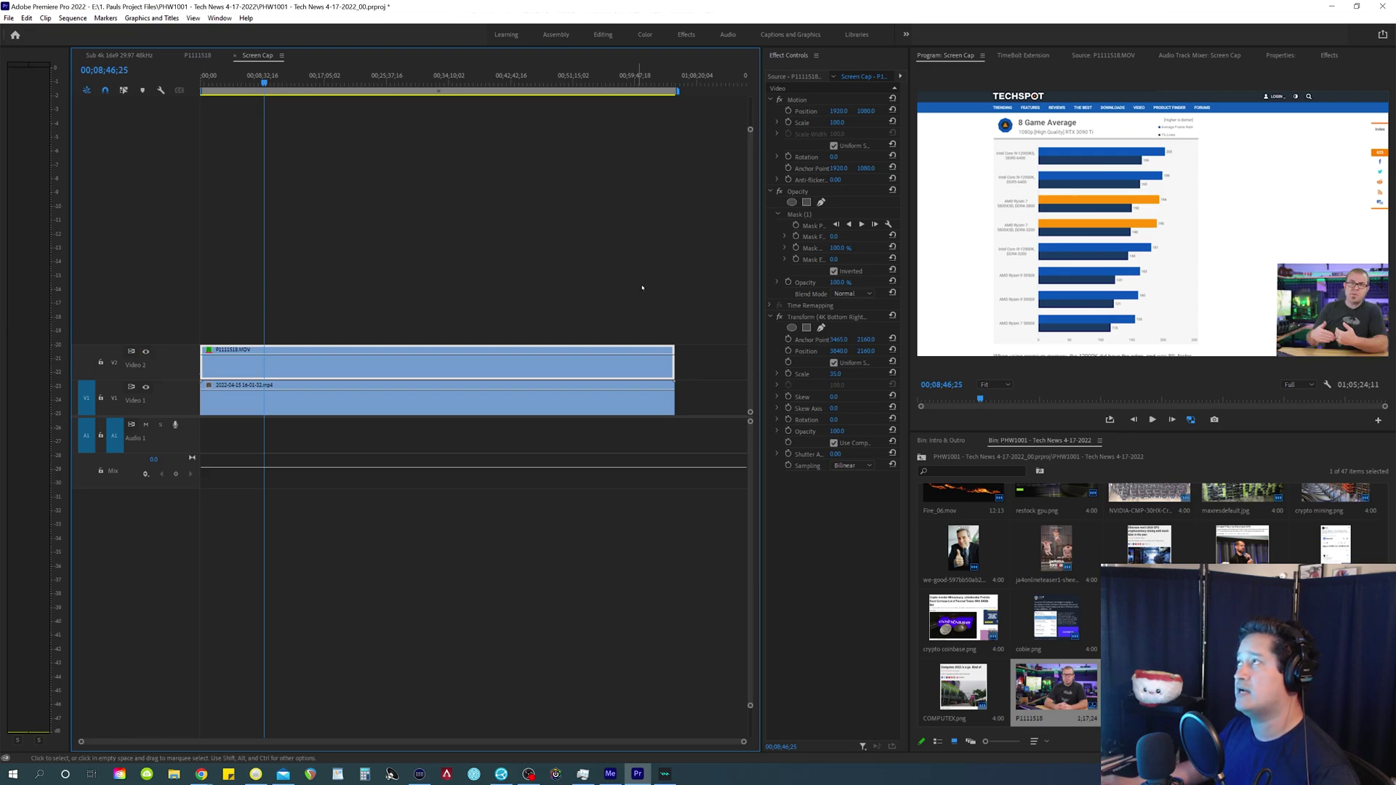
double_click(353, 363)
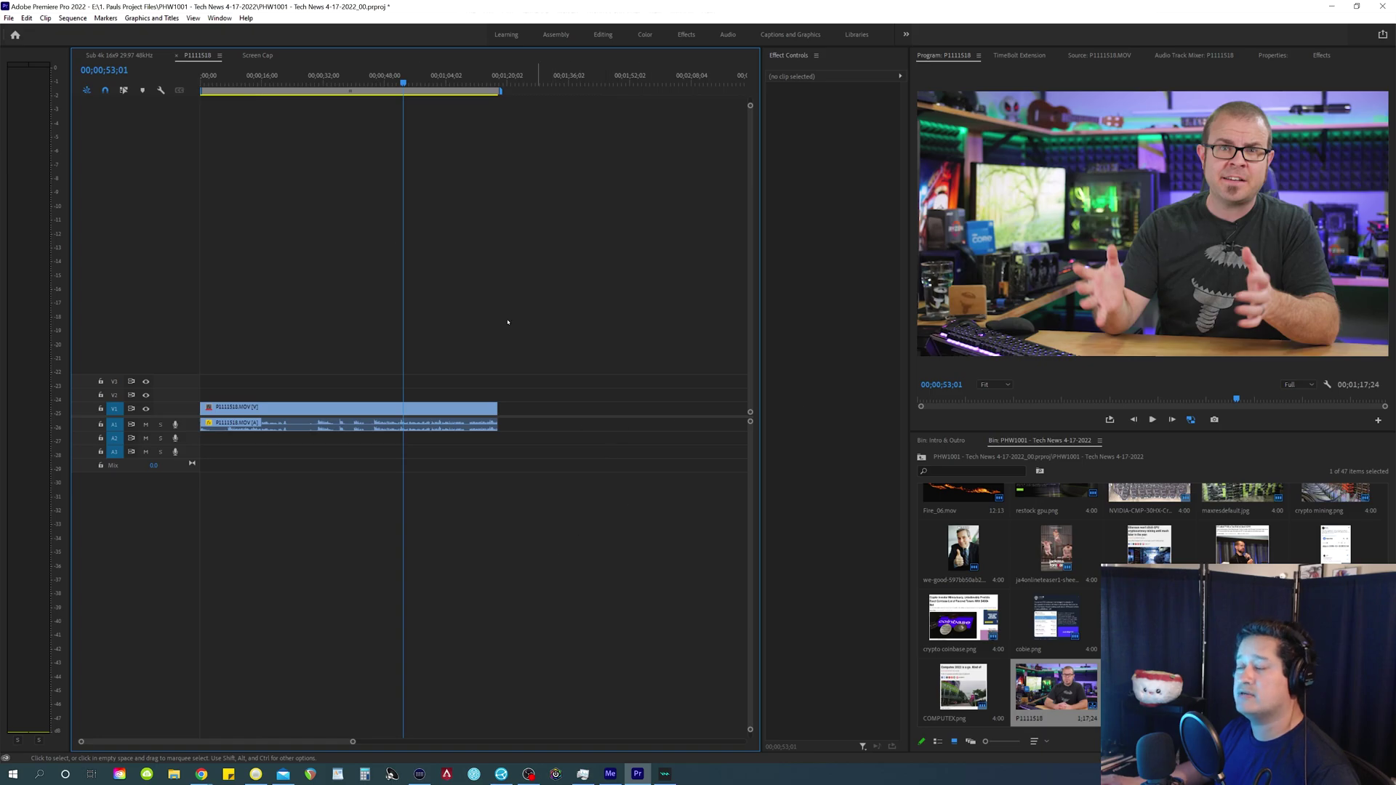
- Return to the Sub 4k 16x9 main sequence and play it from about 00;04;02;01 into the Alder Lake-X screen capture
click(122, 56)
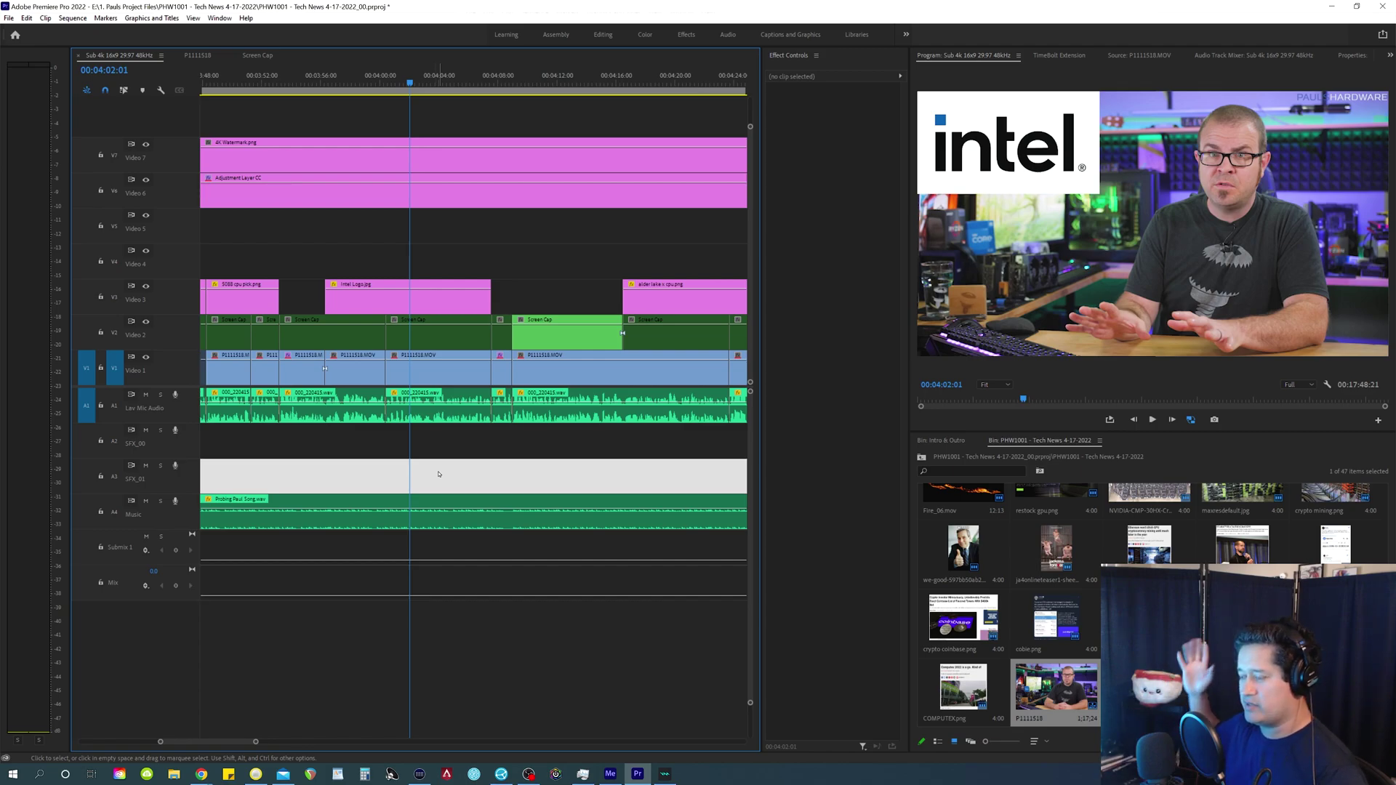
key(space)
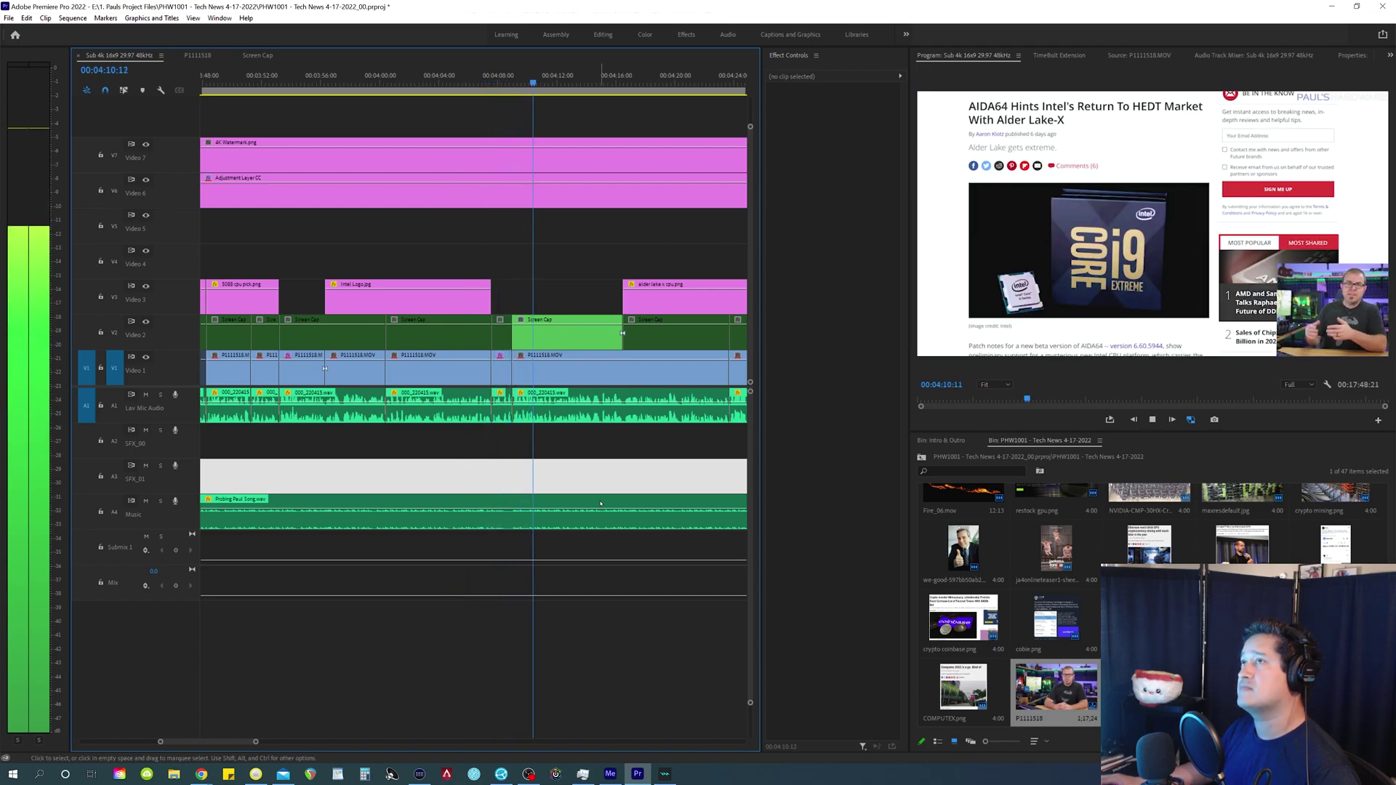
key(space)
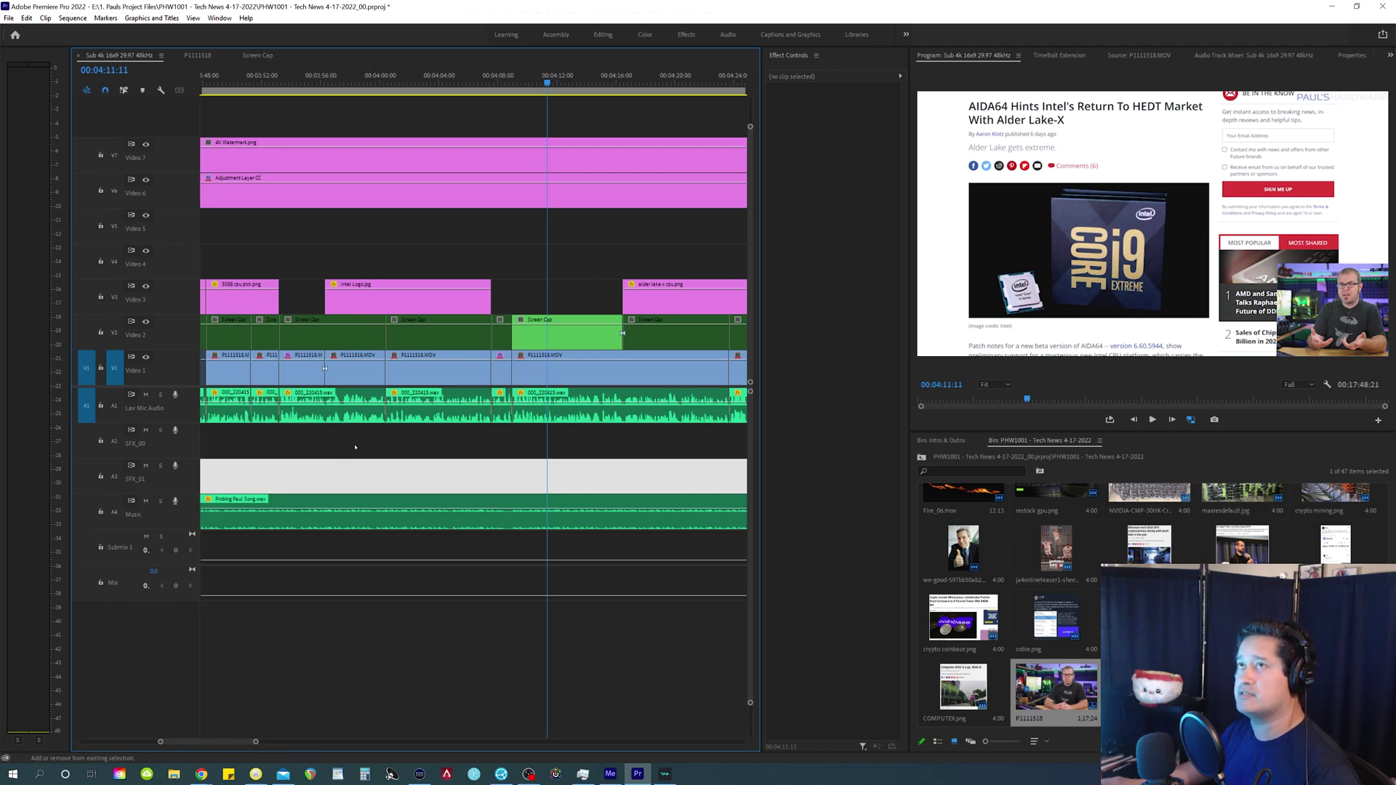
- Select the Ryzen CPU image on Video 3 and play from its start at 00;03;48;08 into the Intel logo section
click(325, 78)
click(251, 79)
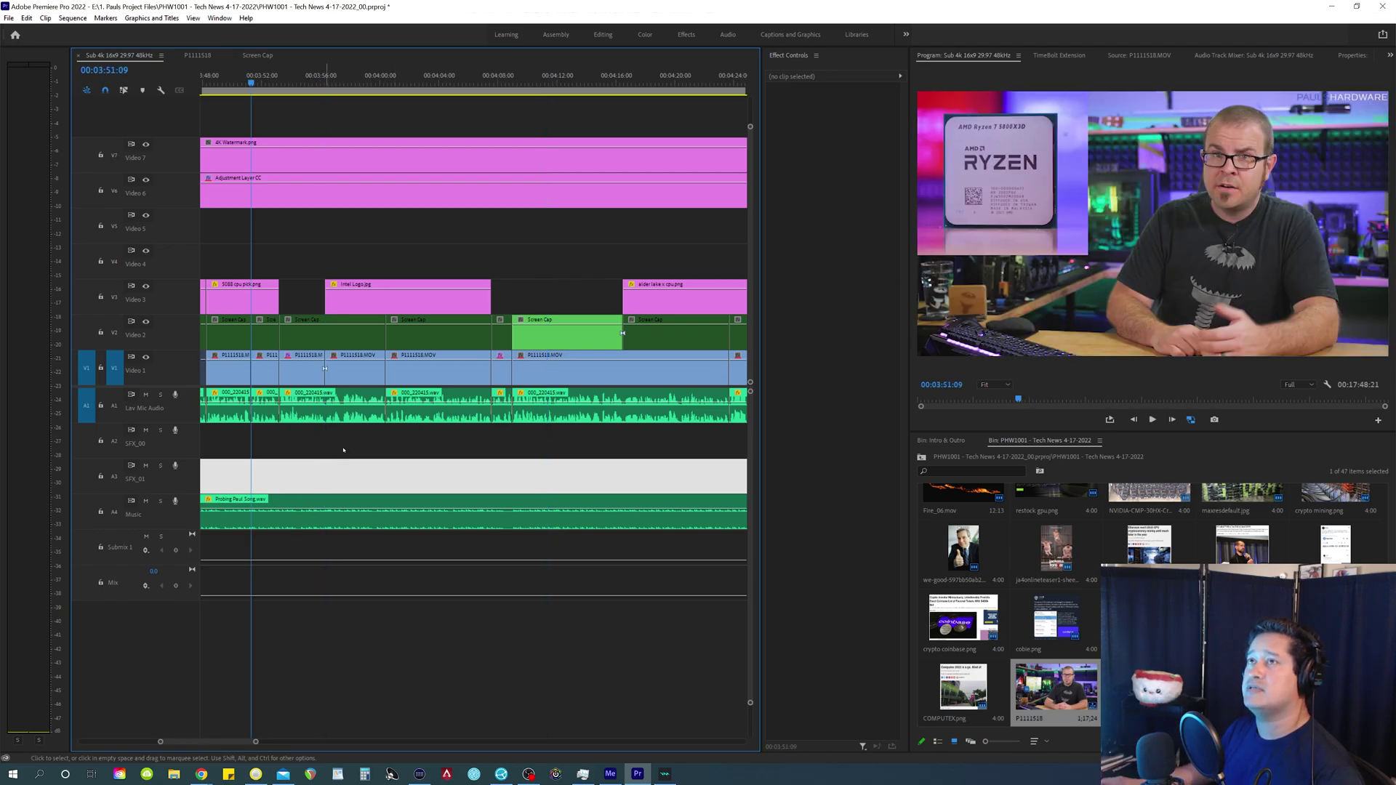
scroll(352, 445, up, 2)
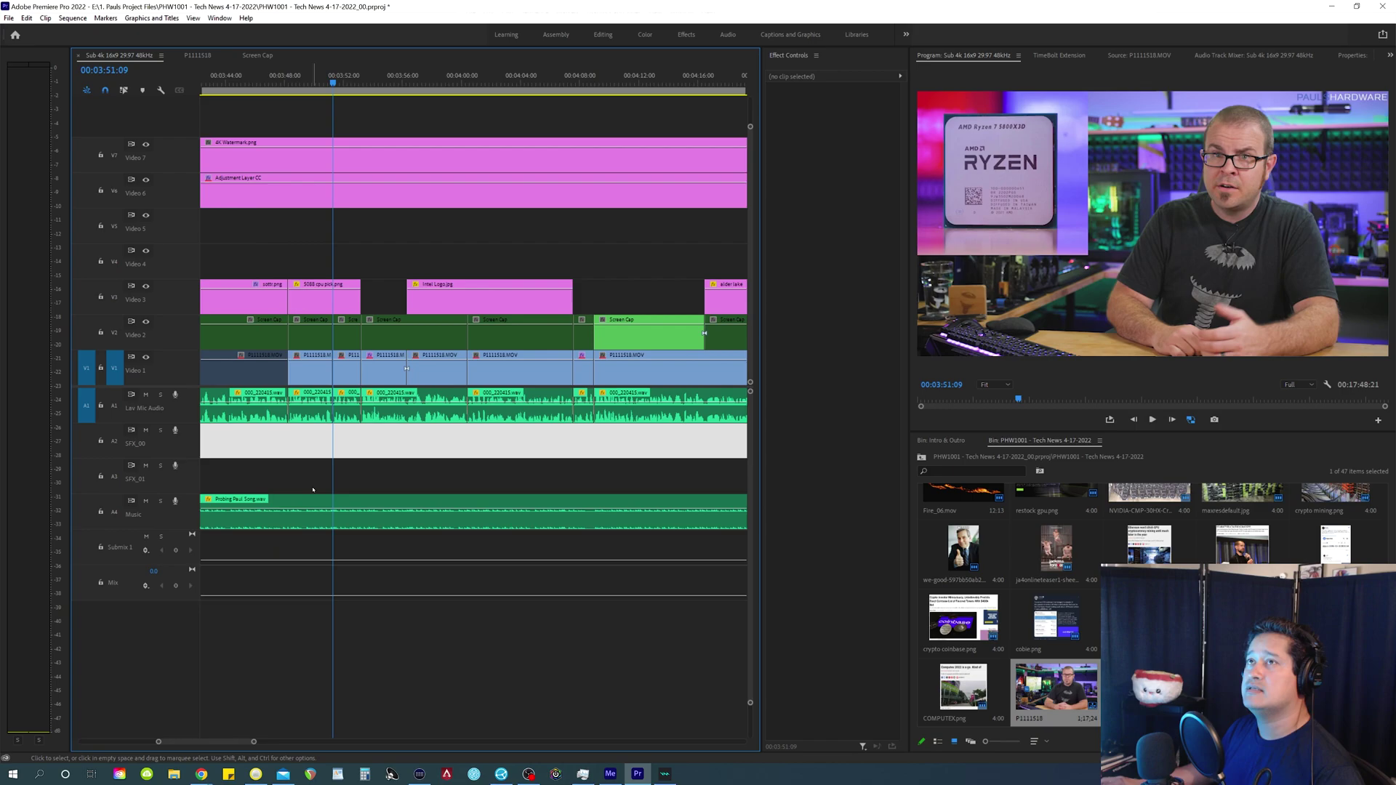
key(Up)
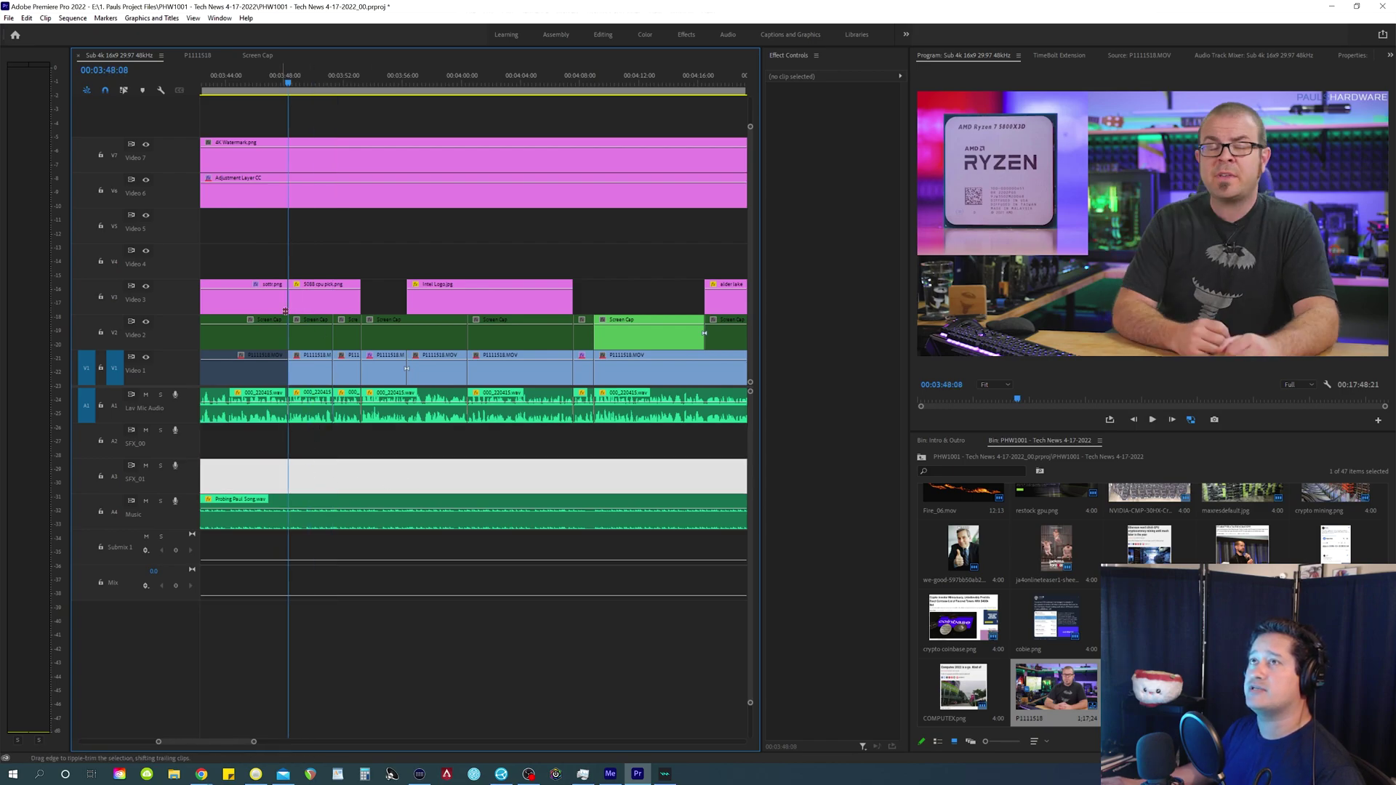
click(355, 300)
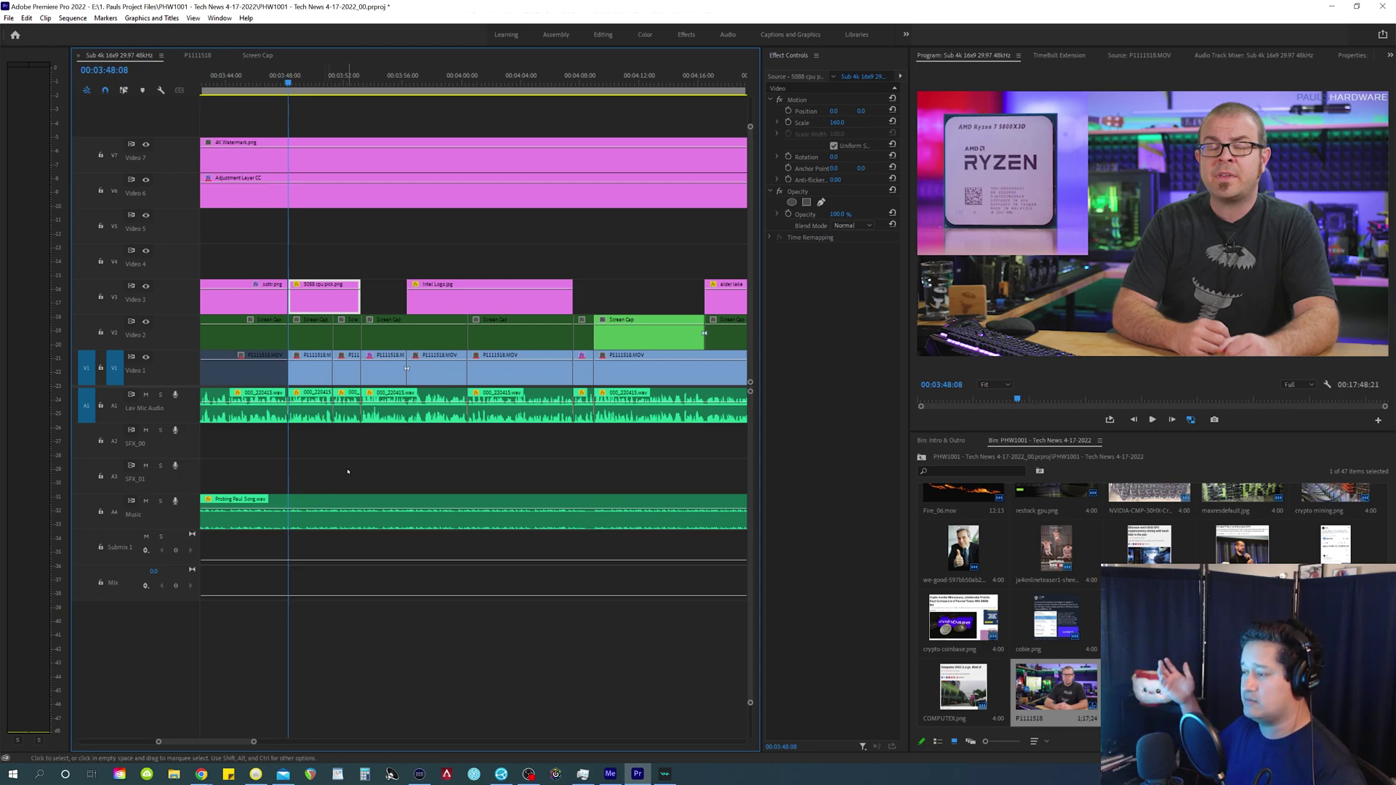
key(space)
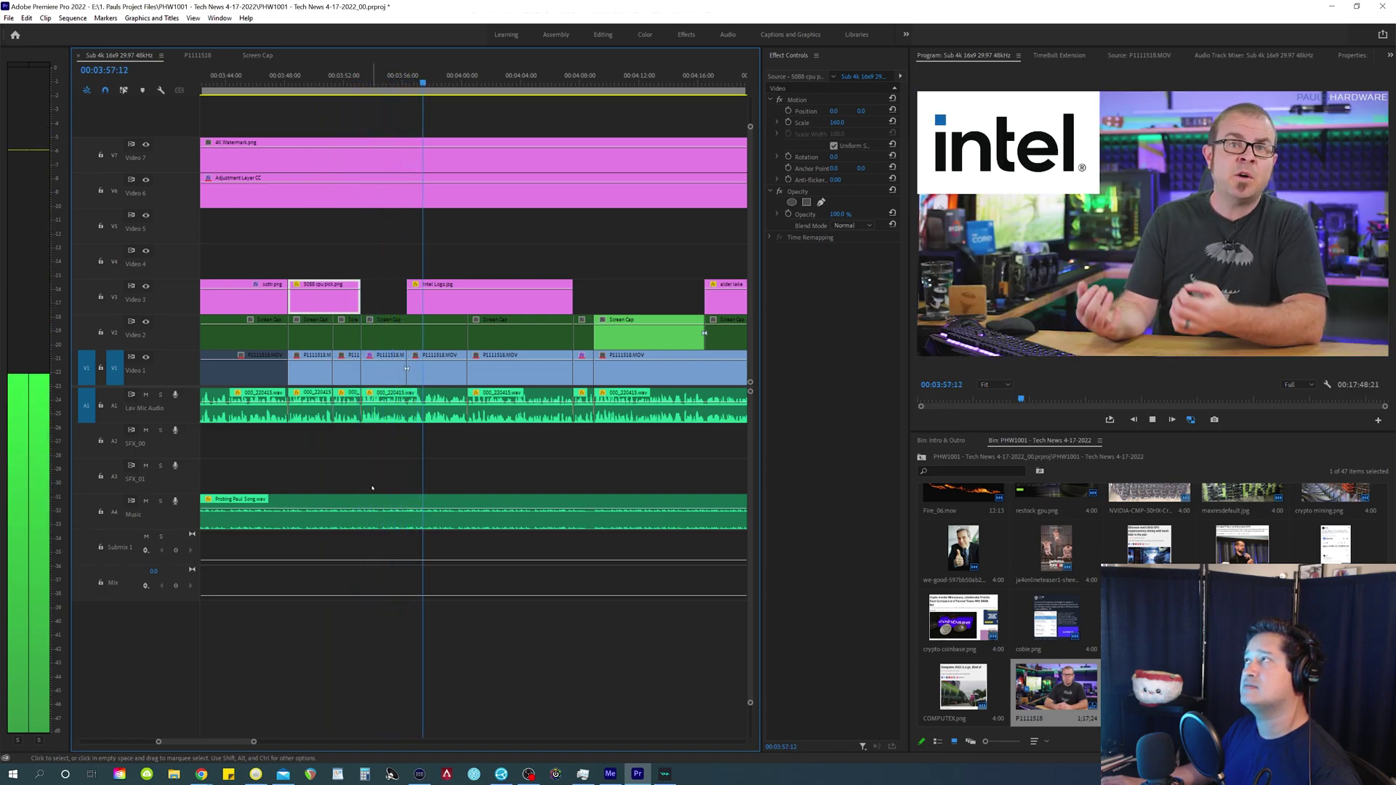
key(space)
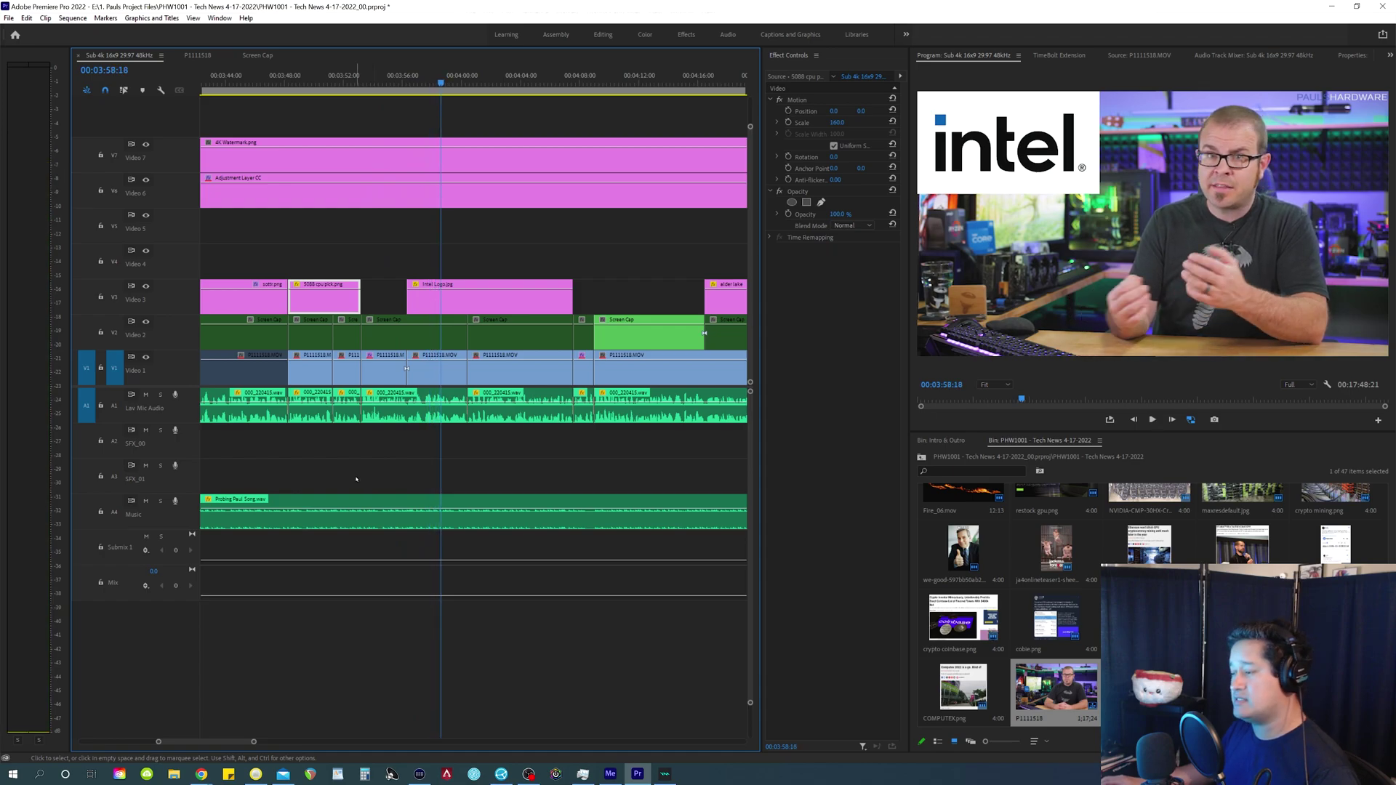
- Go back to 00;03;48;08 and compare the wide and punched-in camera framing between the Ryzen and Intel logo images
key(Up)
key(Up)
key(Up)
key(Up)
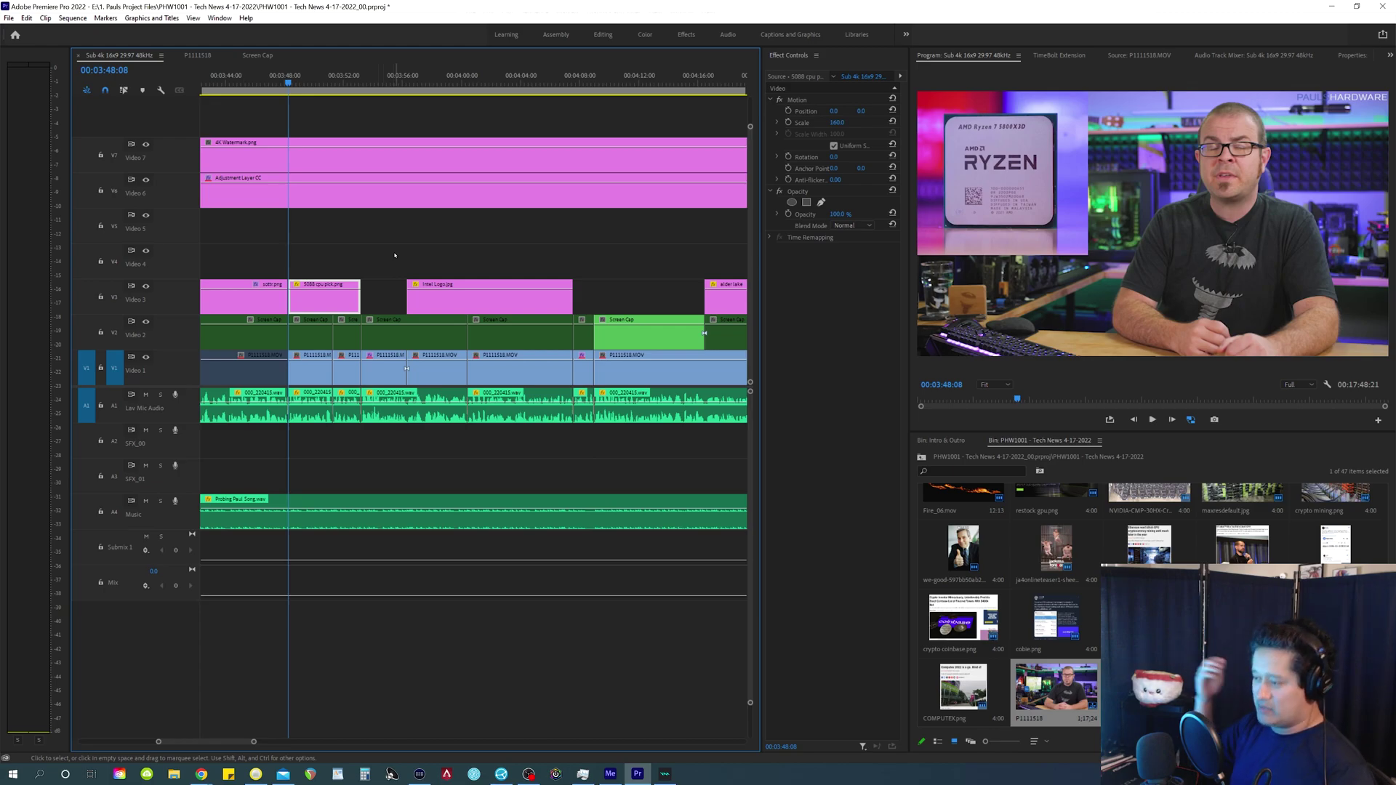
shift+click(386, 256)
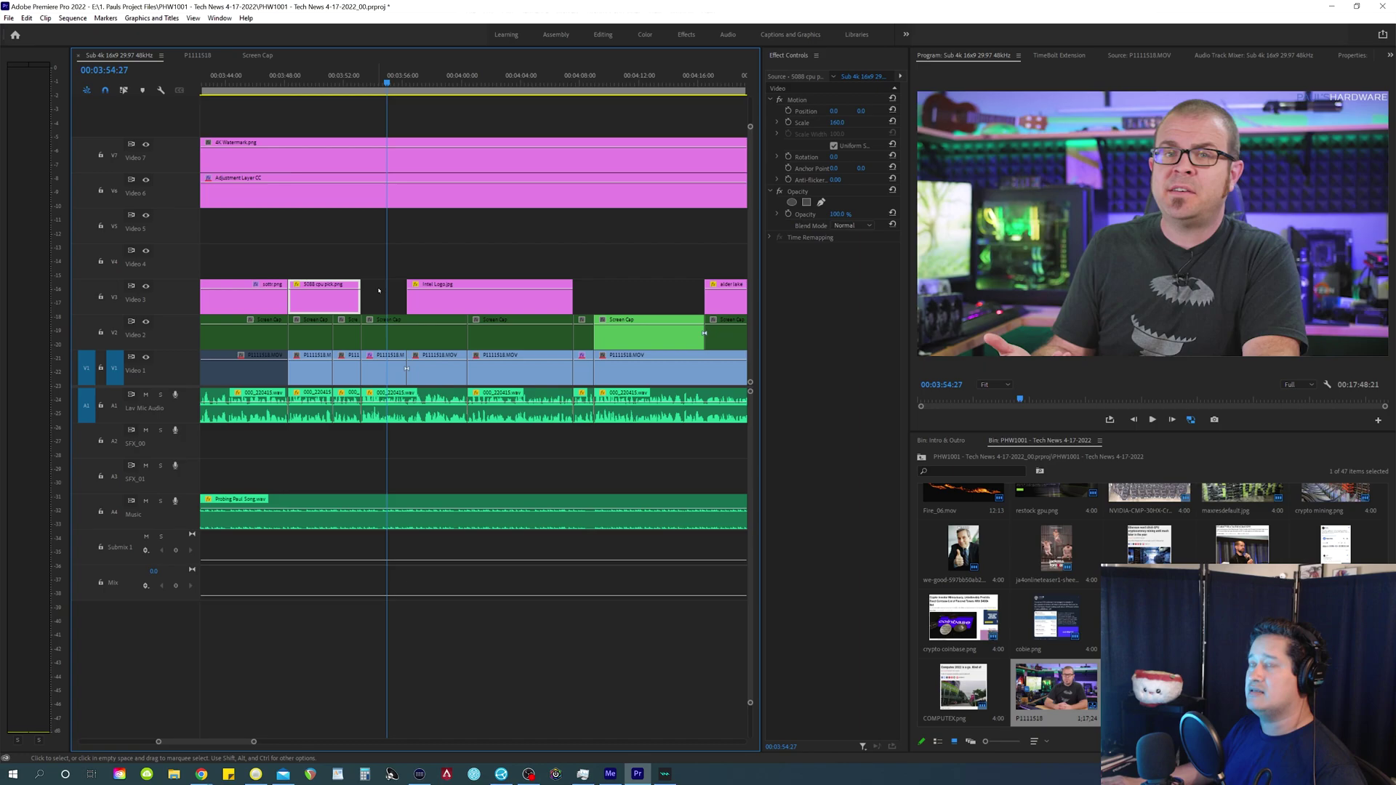
shift+click(342, 259)
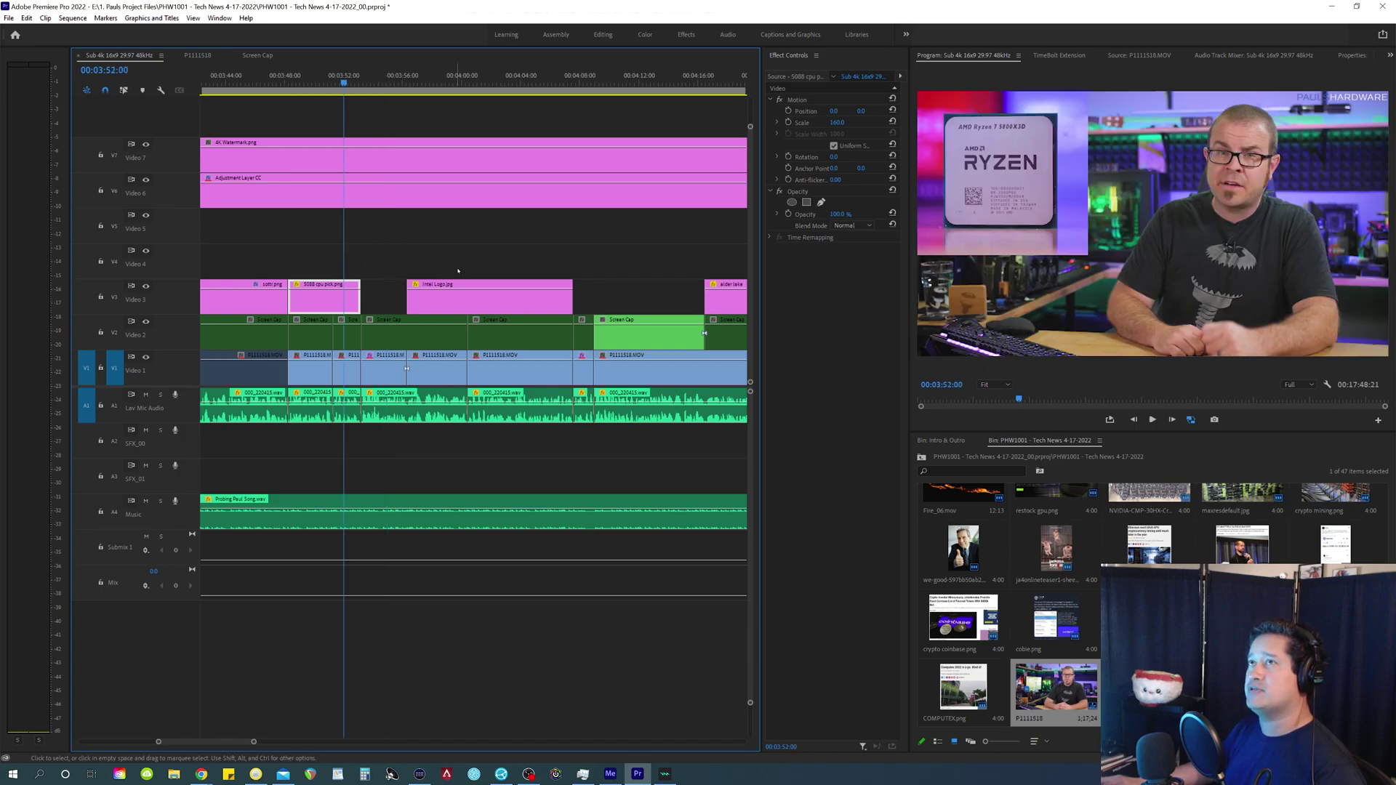
shift+click(391, 249)
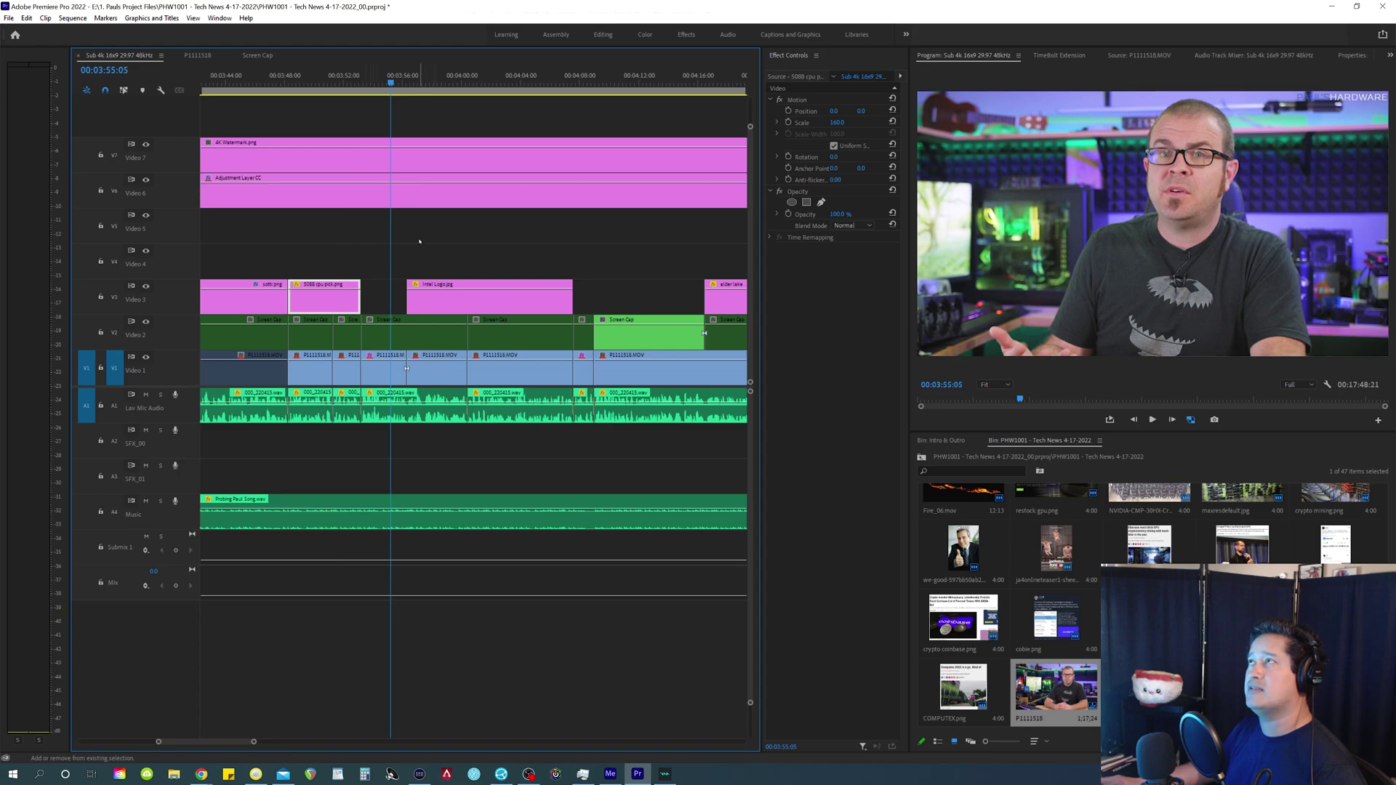
shift+click(419, 242)
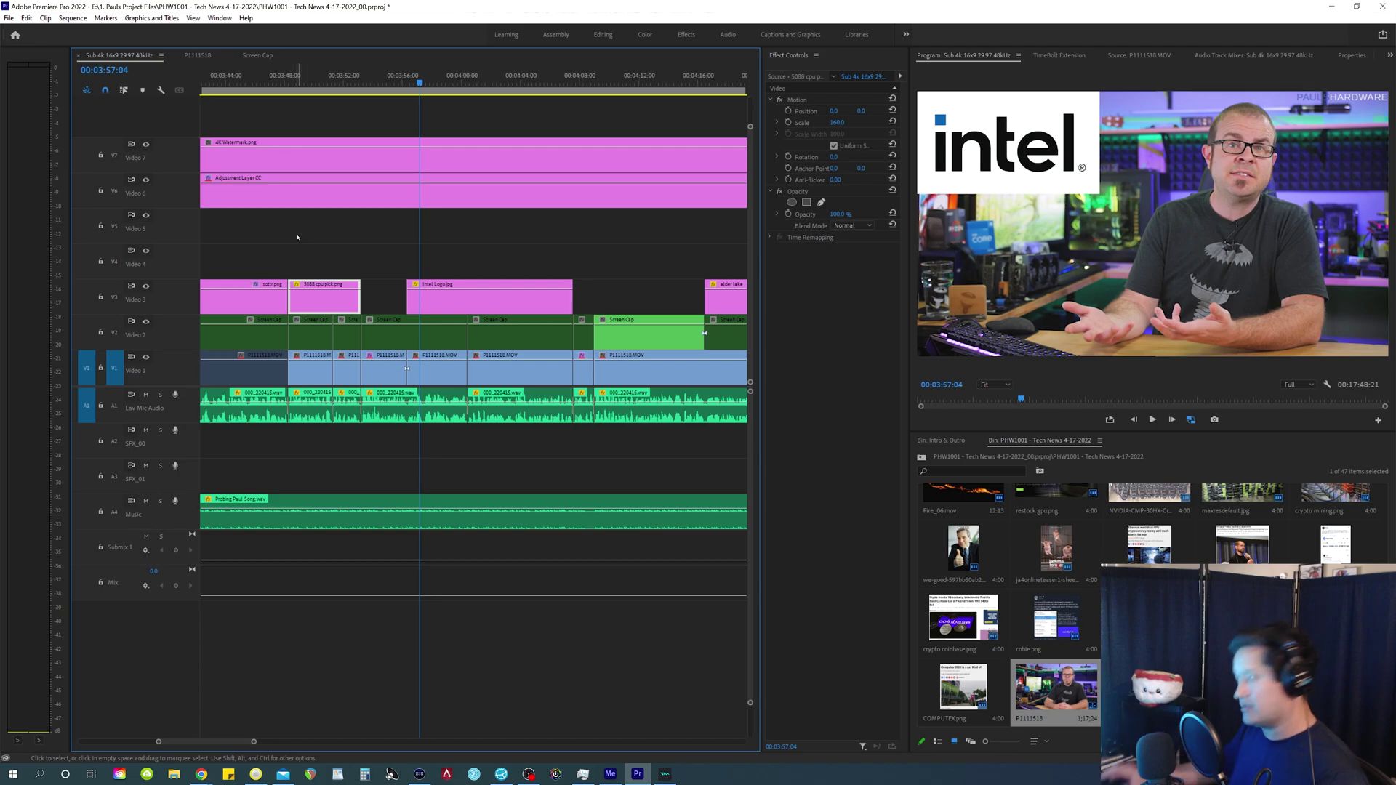
- Replay the section from the start of the Ryzen image to about 00;04;00;13 to review the framing changes
click(297, 237)
key(space)
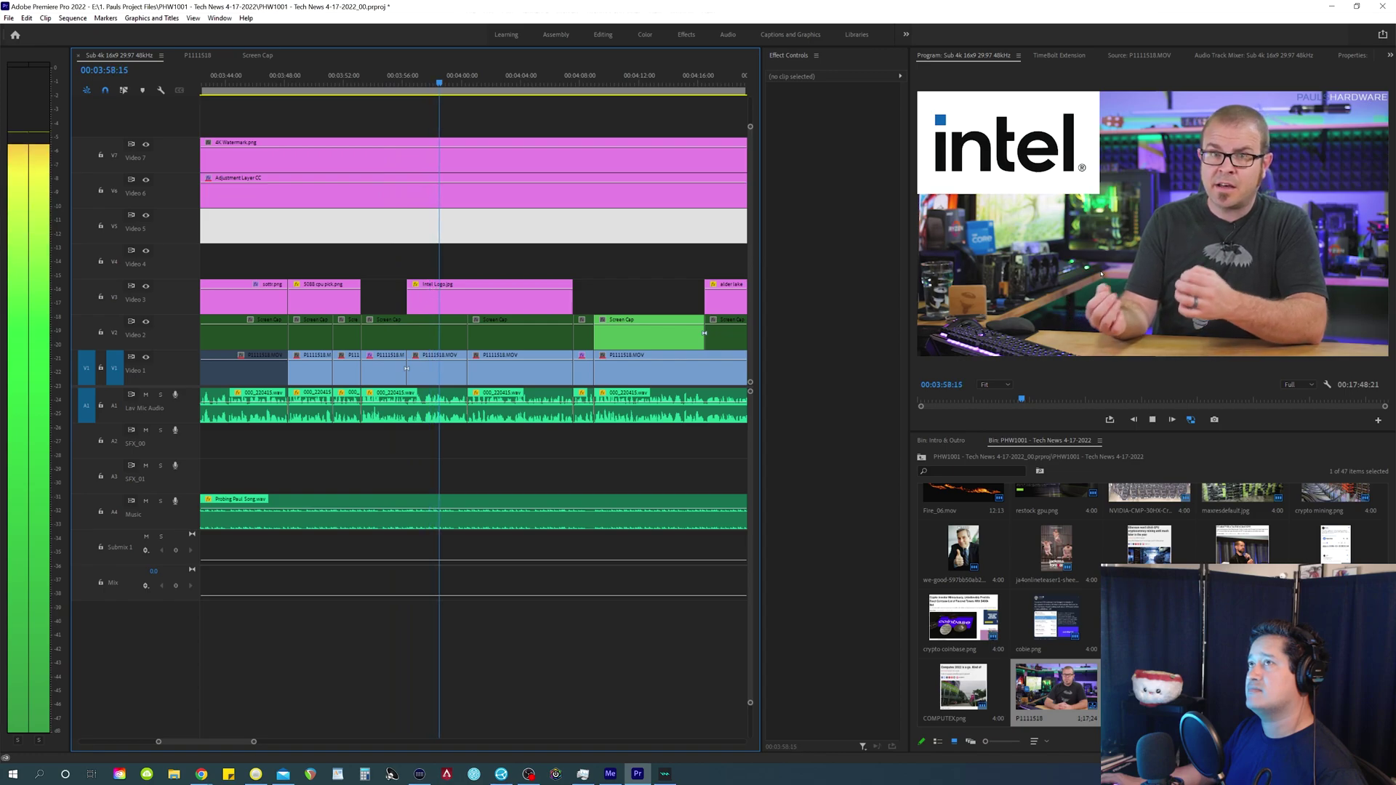
key(space)
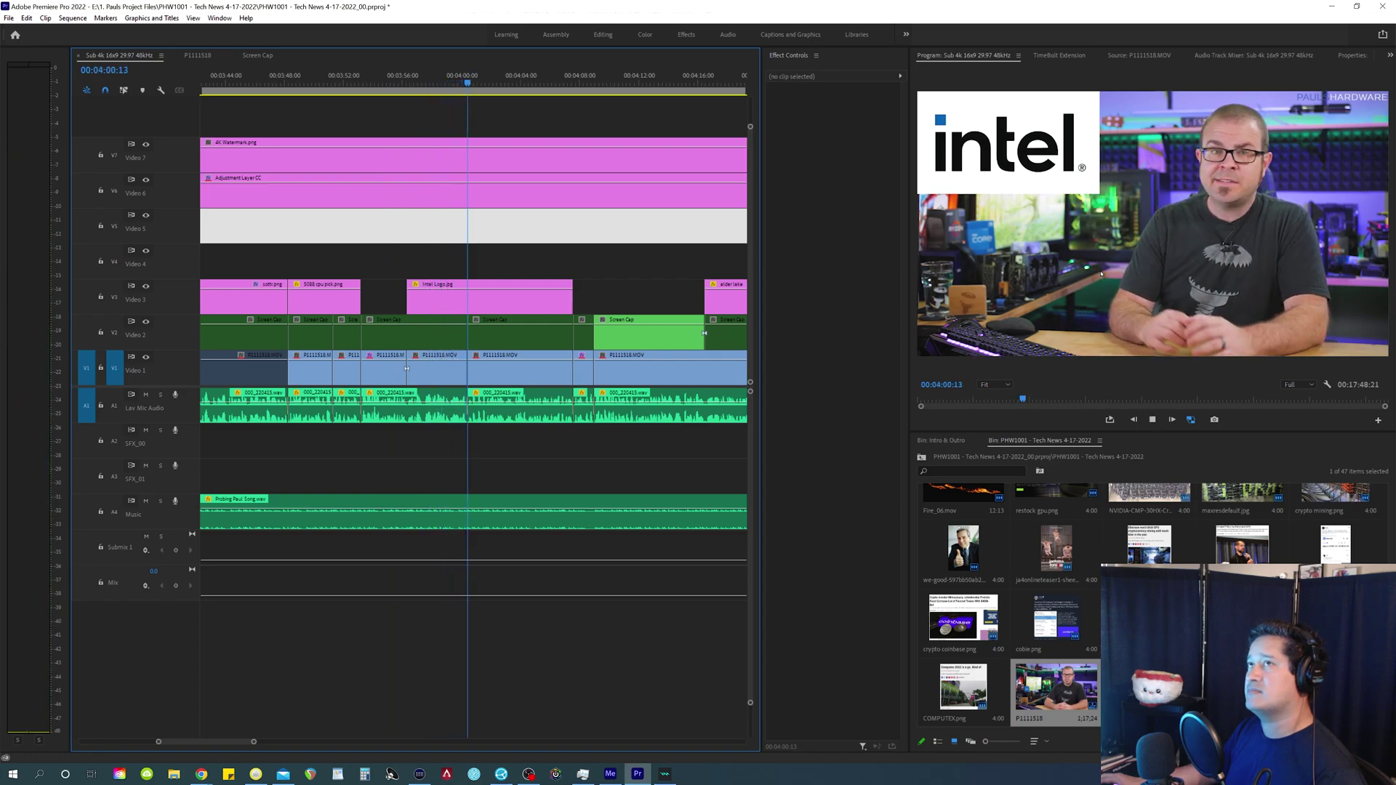
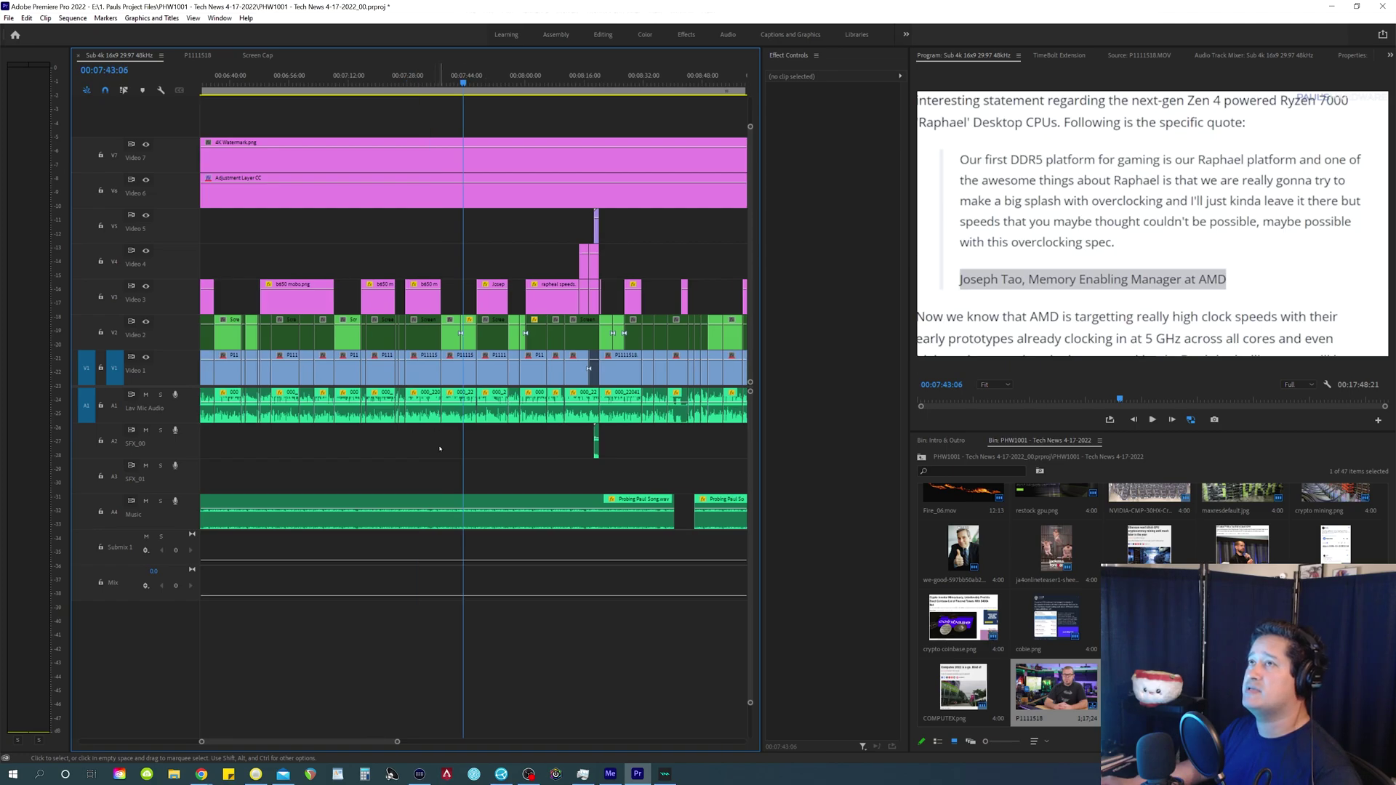
- Play the memory overclocking section from 00;07;36;24, and replay the zoomed-in article quote from 00;07;44;06
click(439, 447)
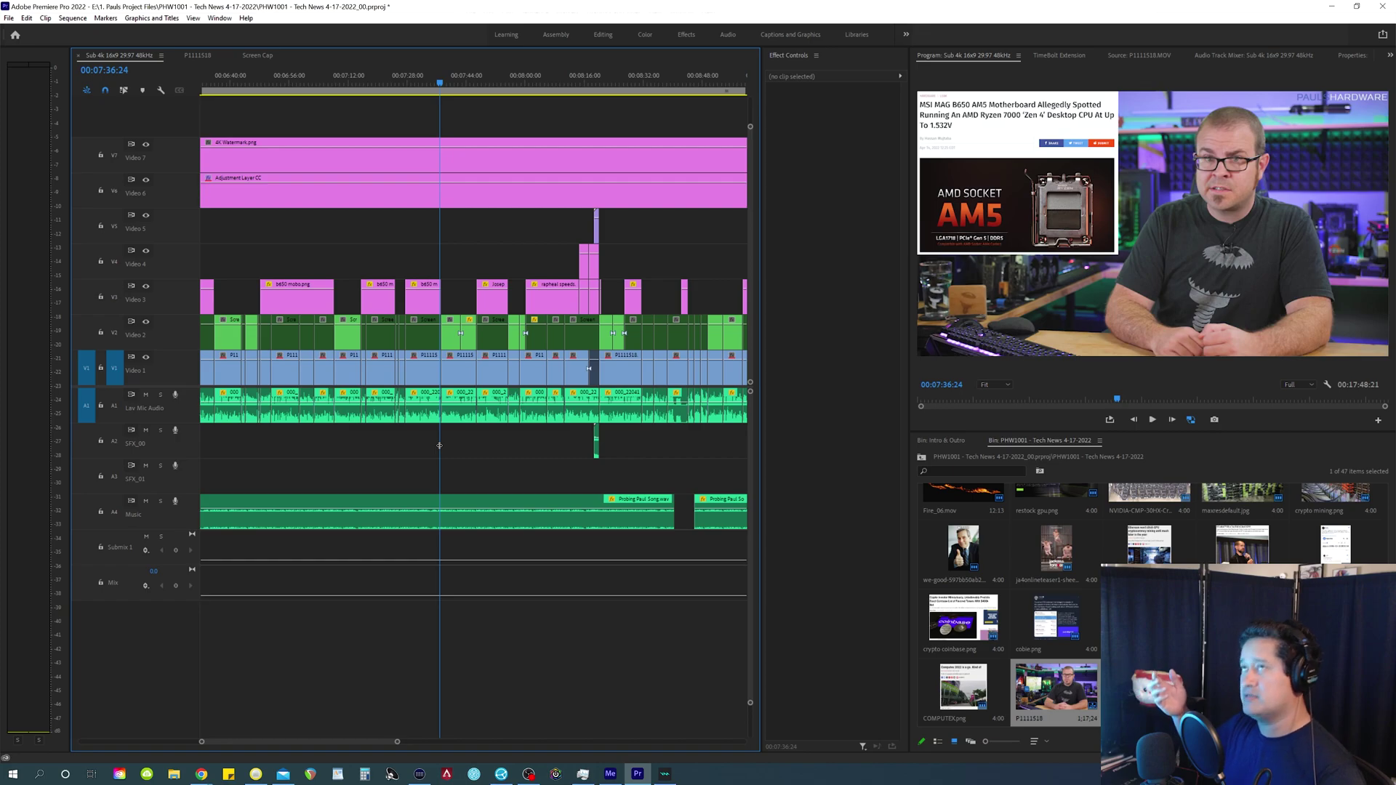
key(space)
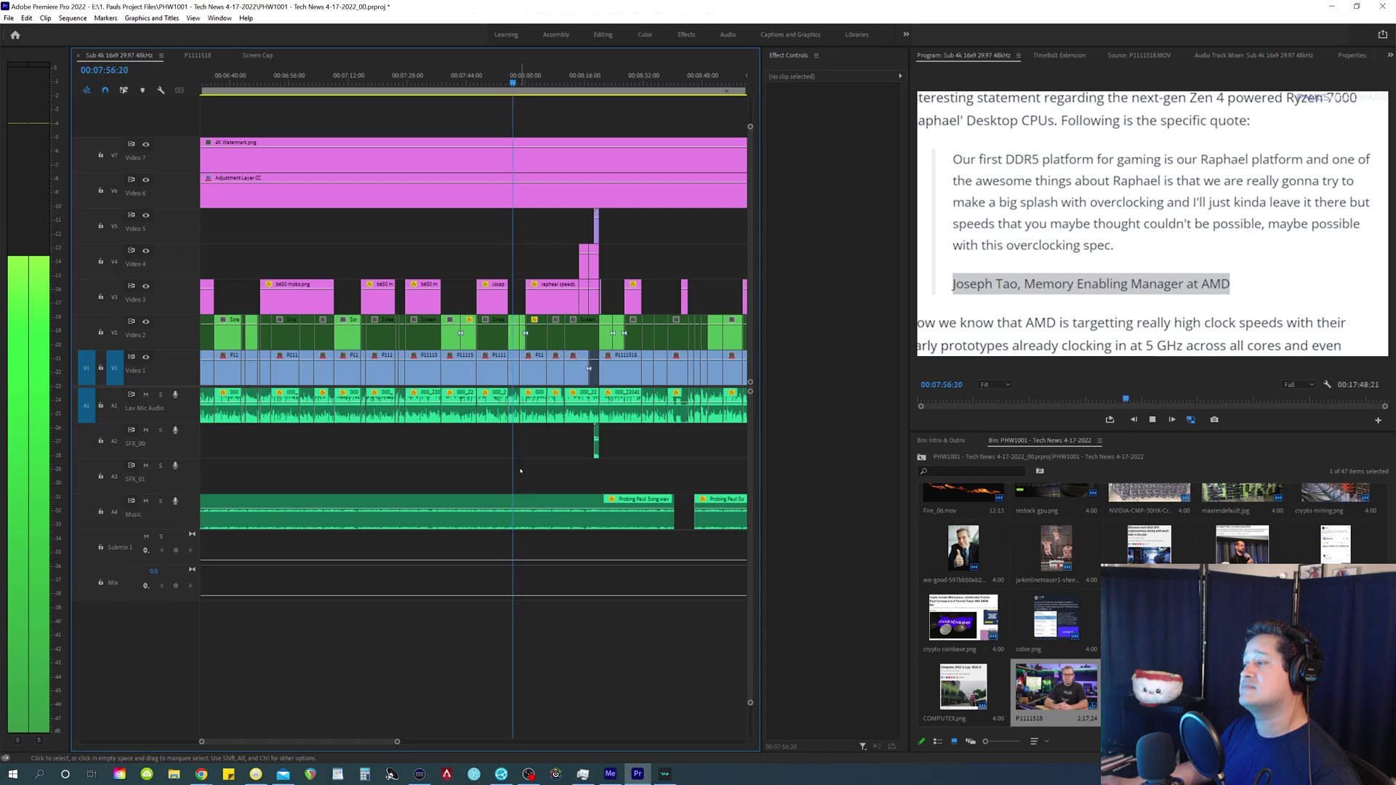
click(467, 461)
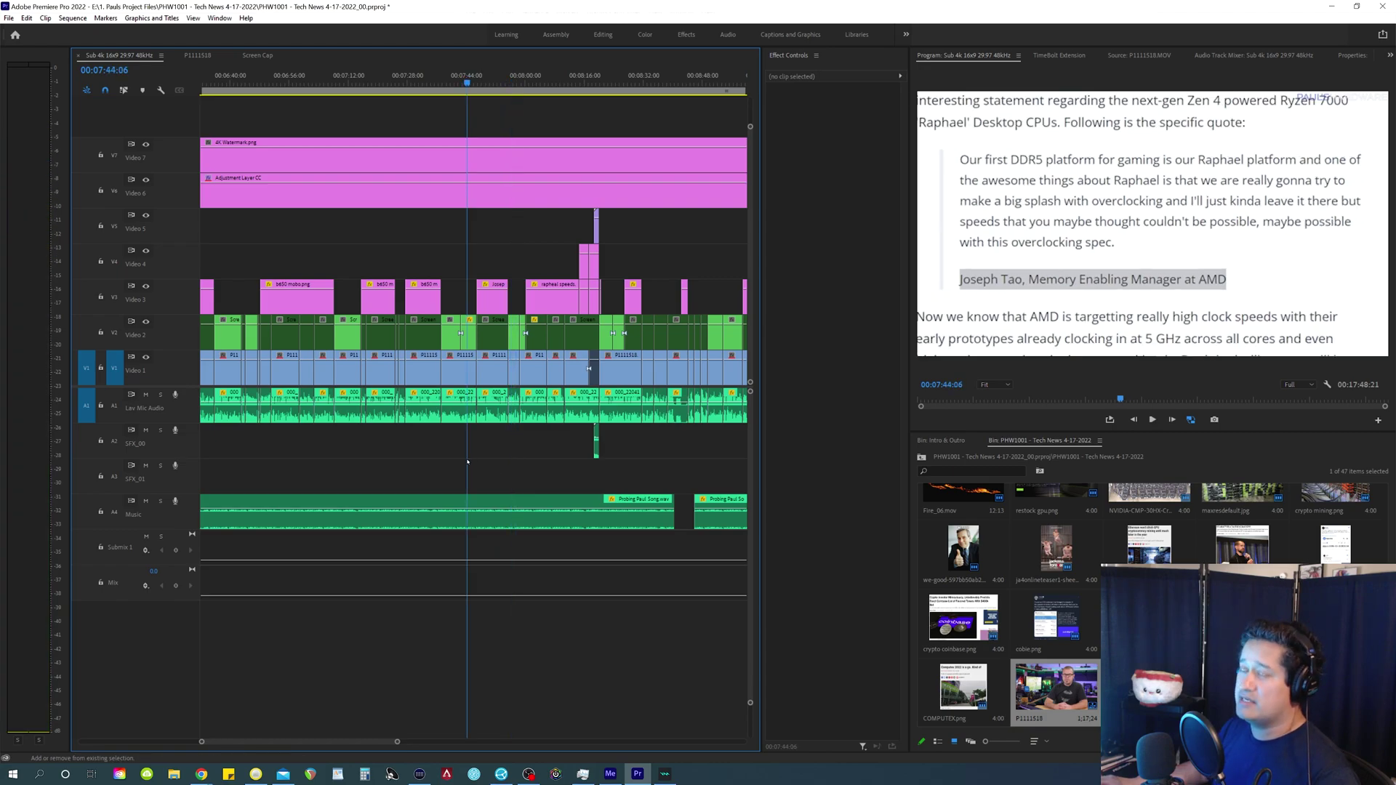
key(space)
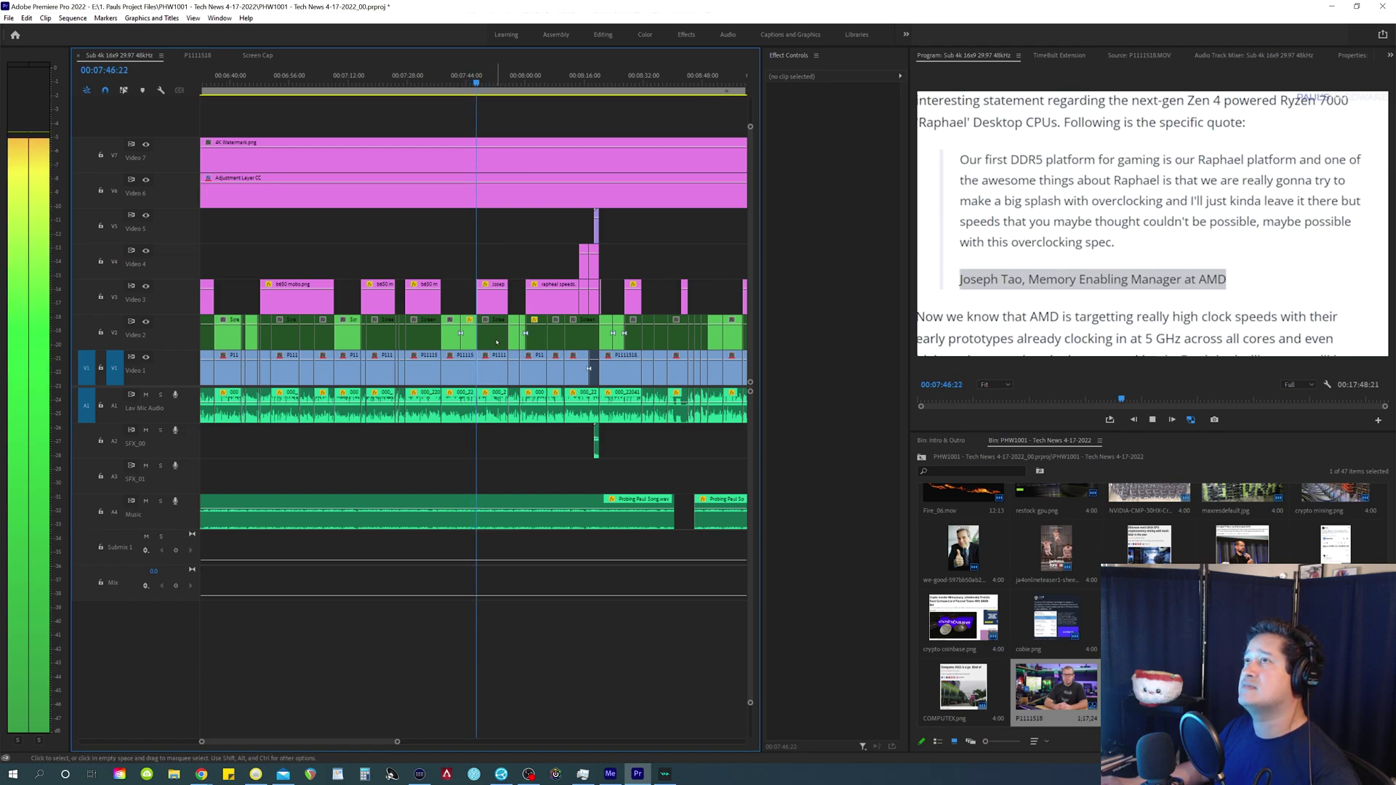
- Enable the Screen Cap clip on Video 2 under the quote image, disable that image on Video 3, and play the section
click(491, 332)
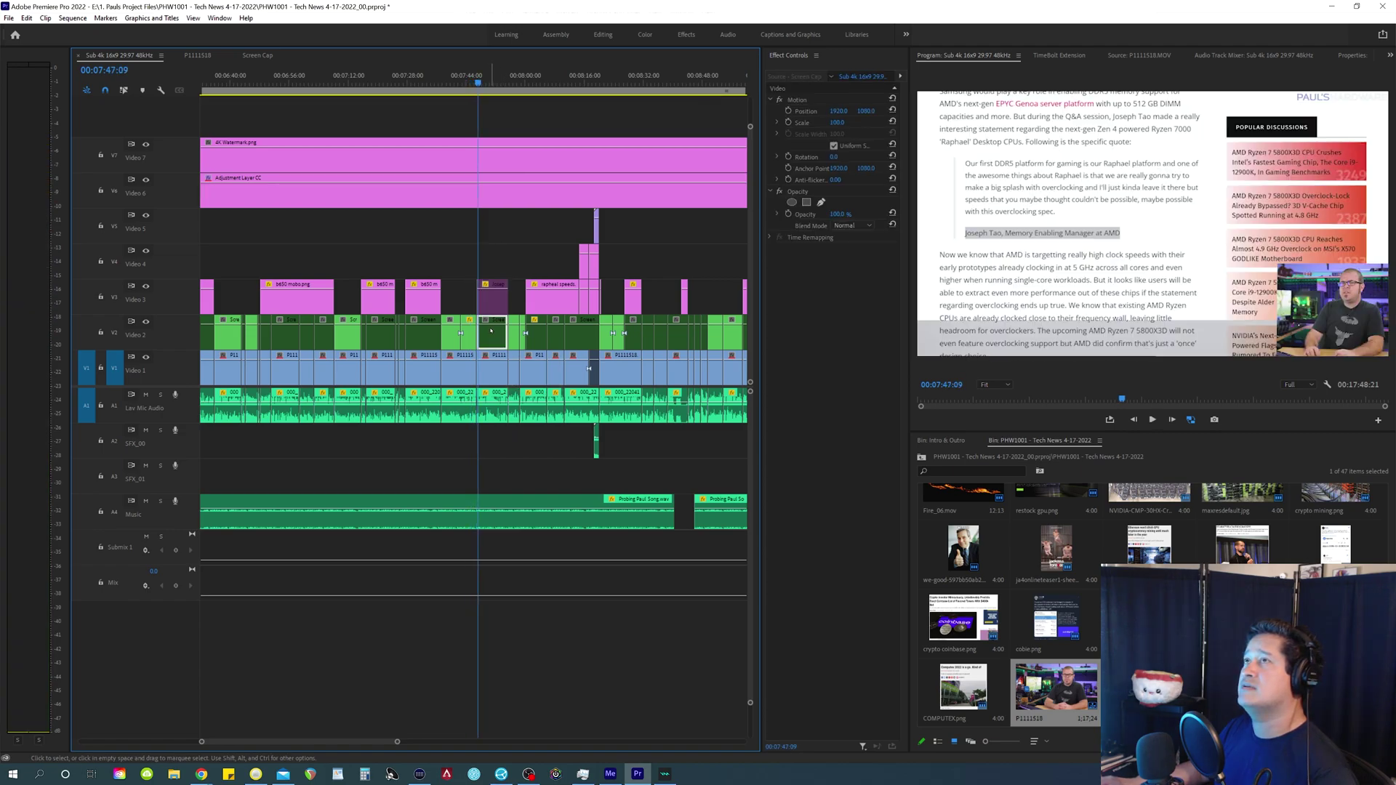
click(469, 462)
key(space)
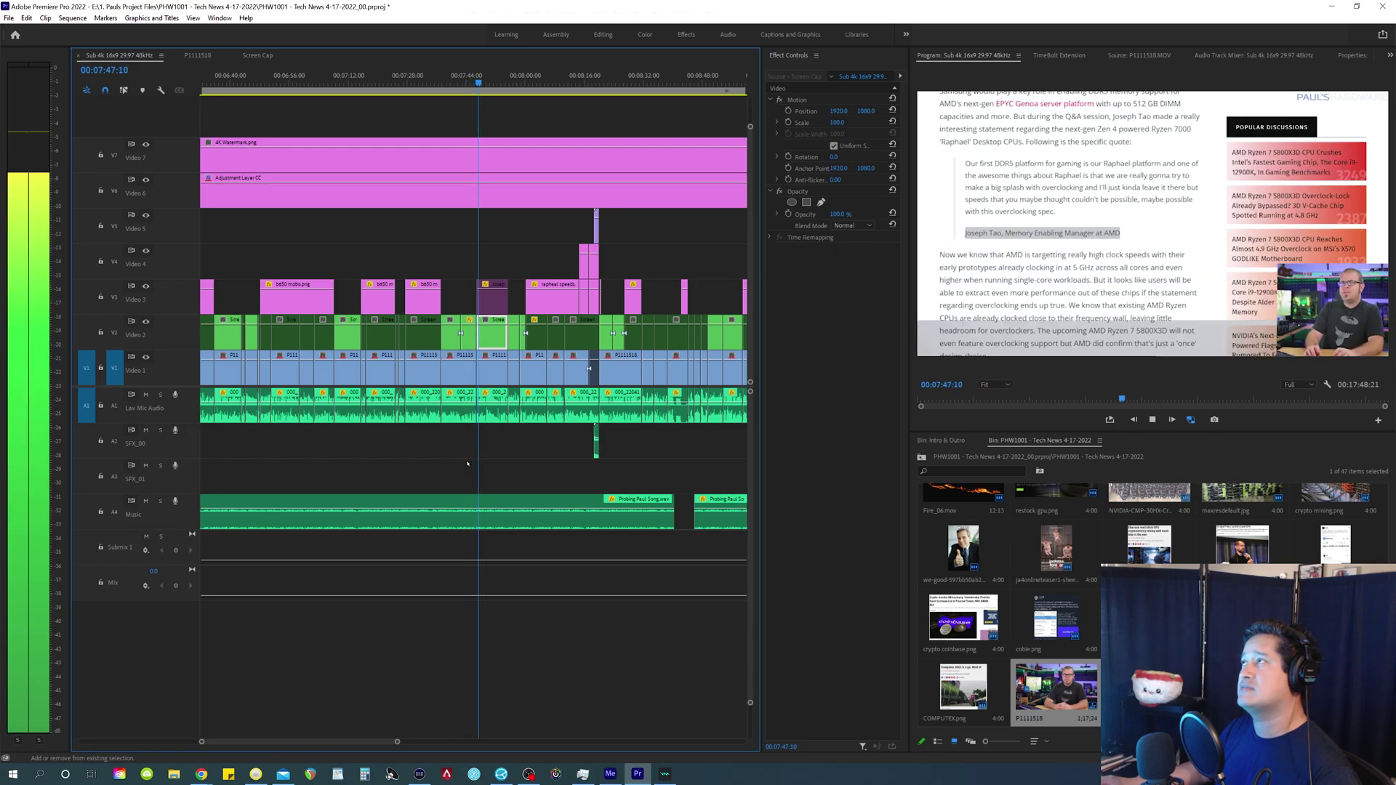
key(space)
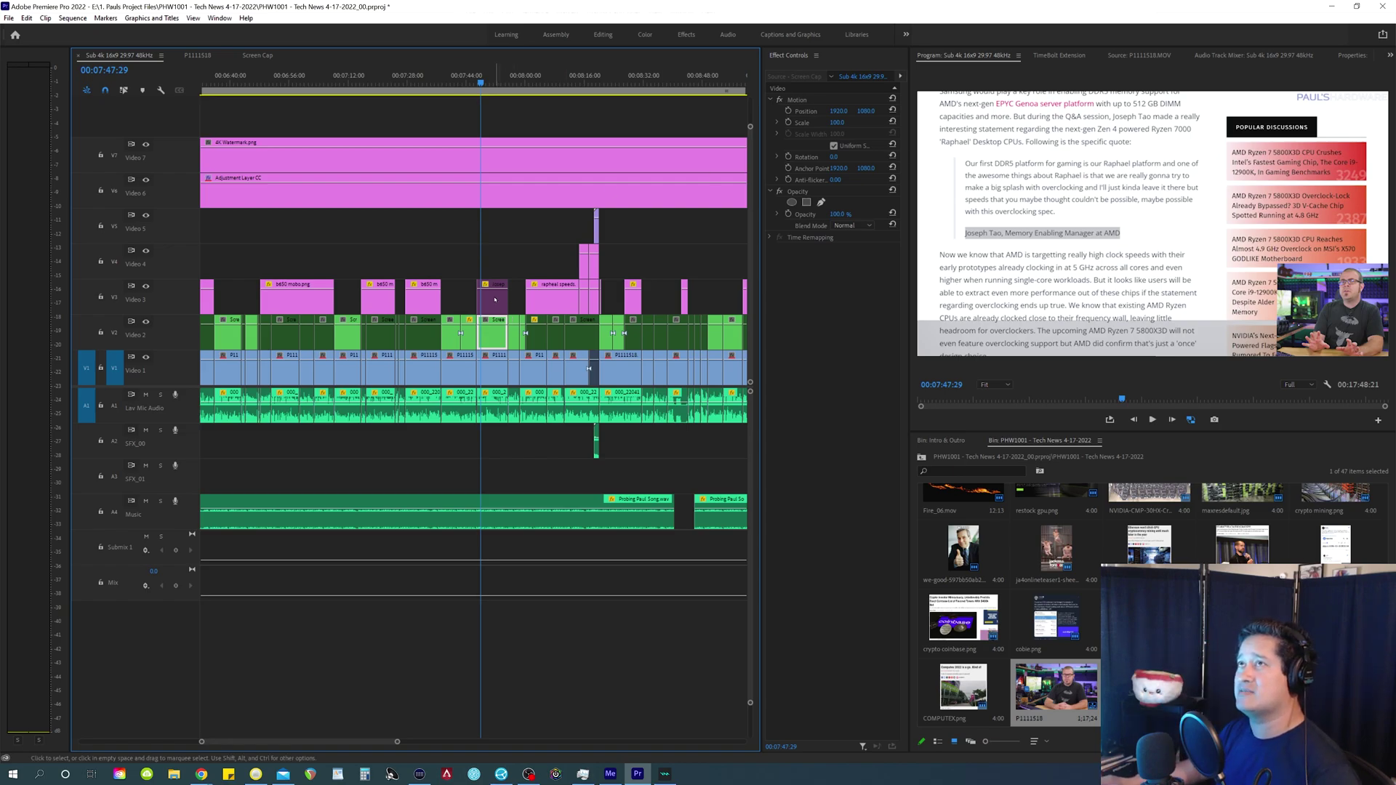
- Re-enable the quote image on Video 3, disable the Screen Cap clip beneath it, and return the playhead to 00;07;44;06
click(495, 300)
click(497, 336)
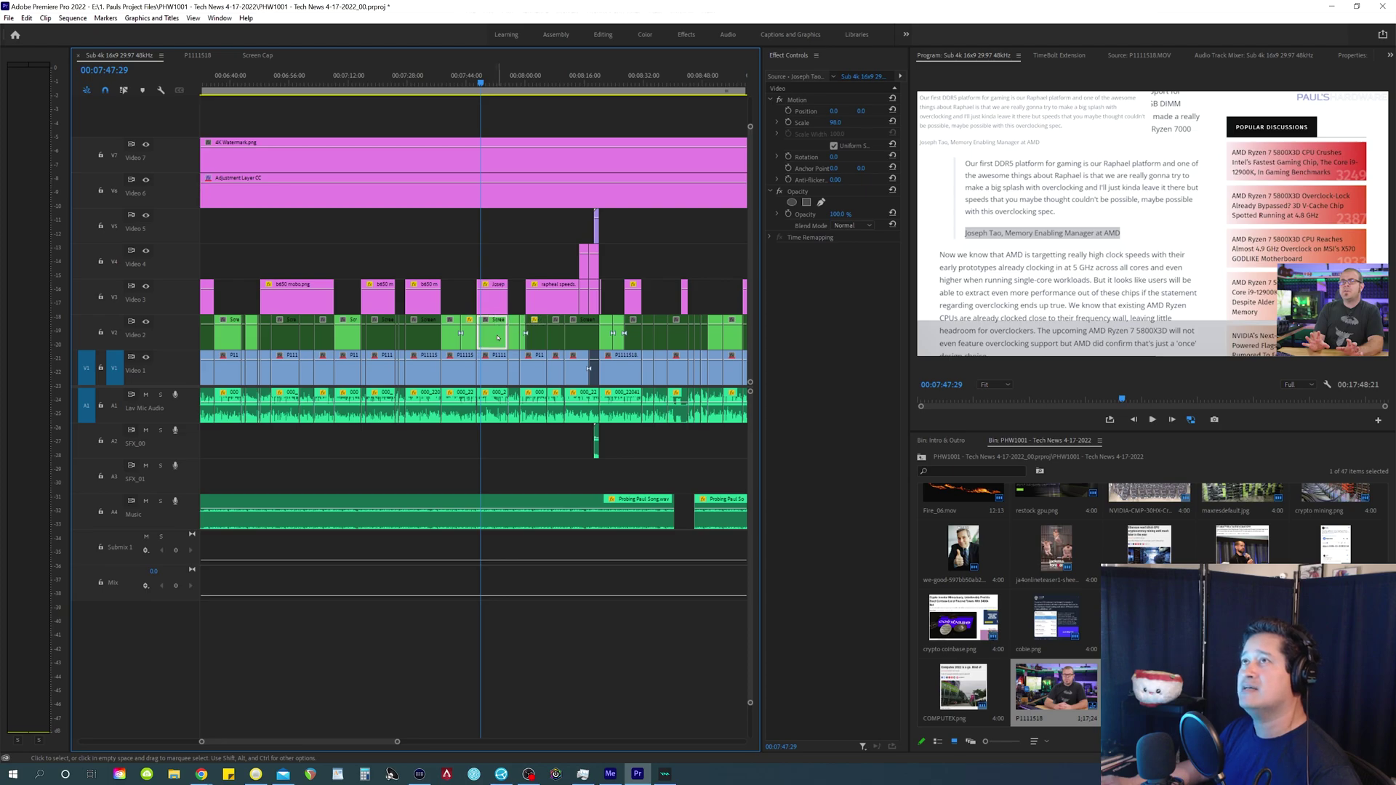
key(shift+e)
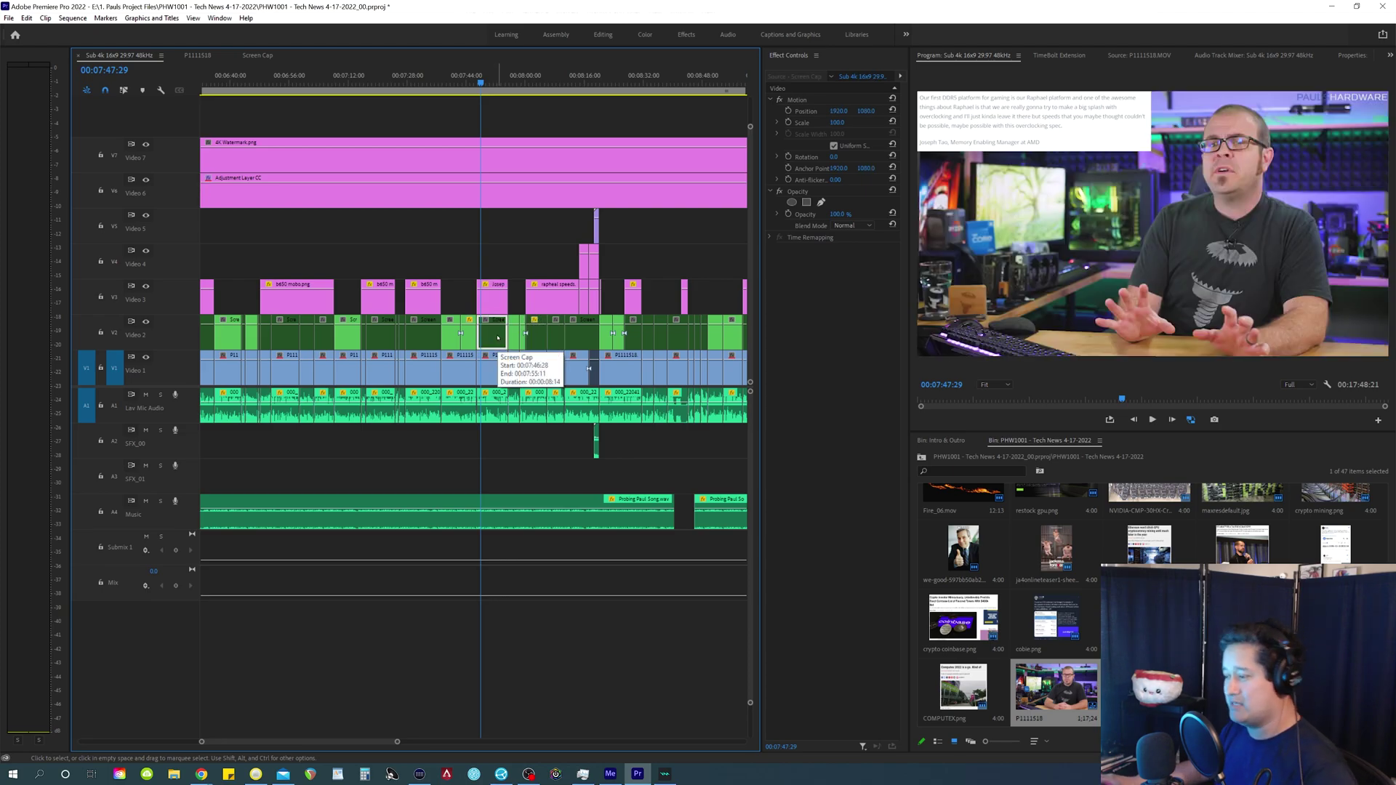
key(Up)
key(Up)
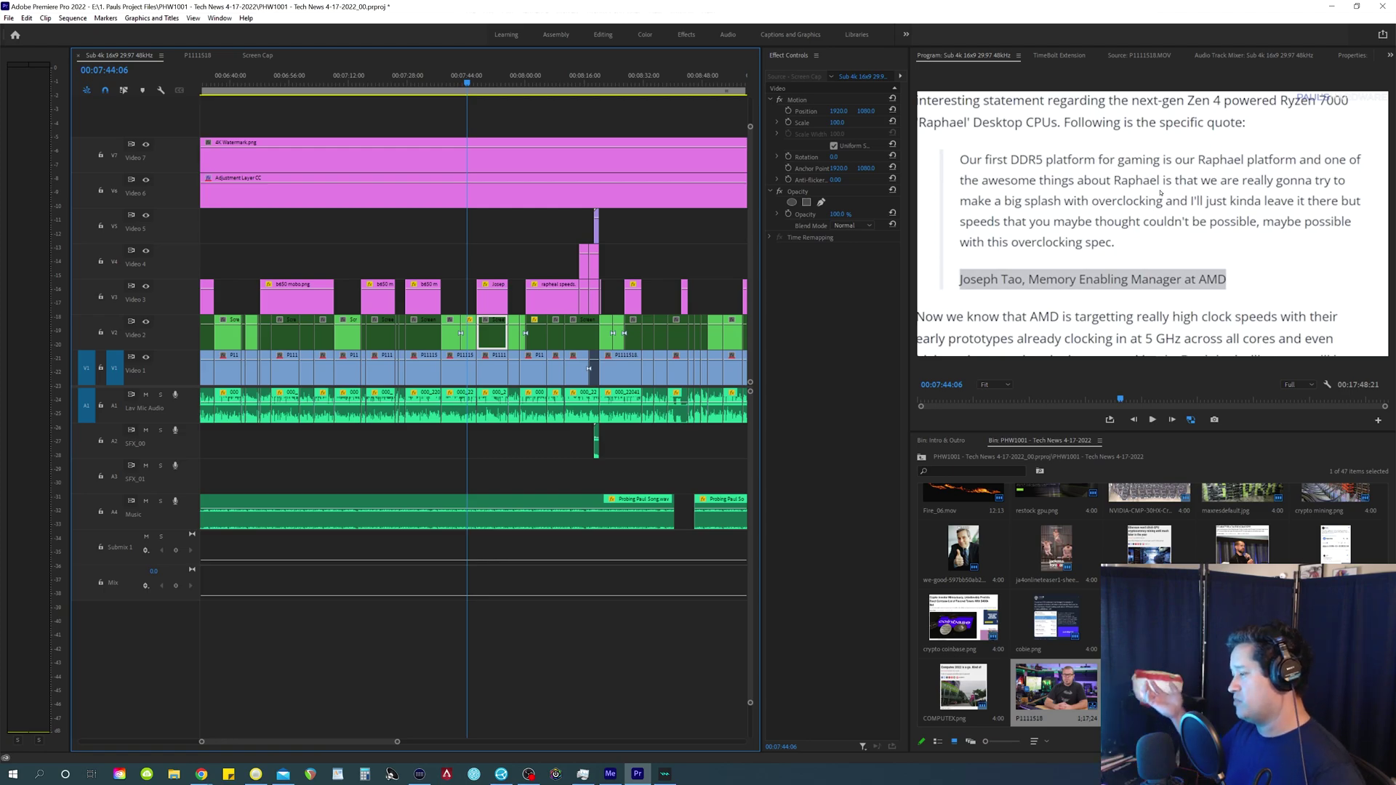
- Play the article quote section from 00;07;44;06 to about 00;08;01;16, pausing to examine the framing changes
key(space)
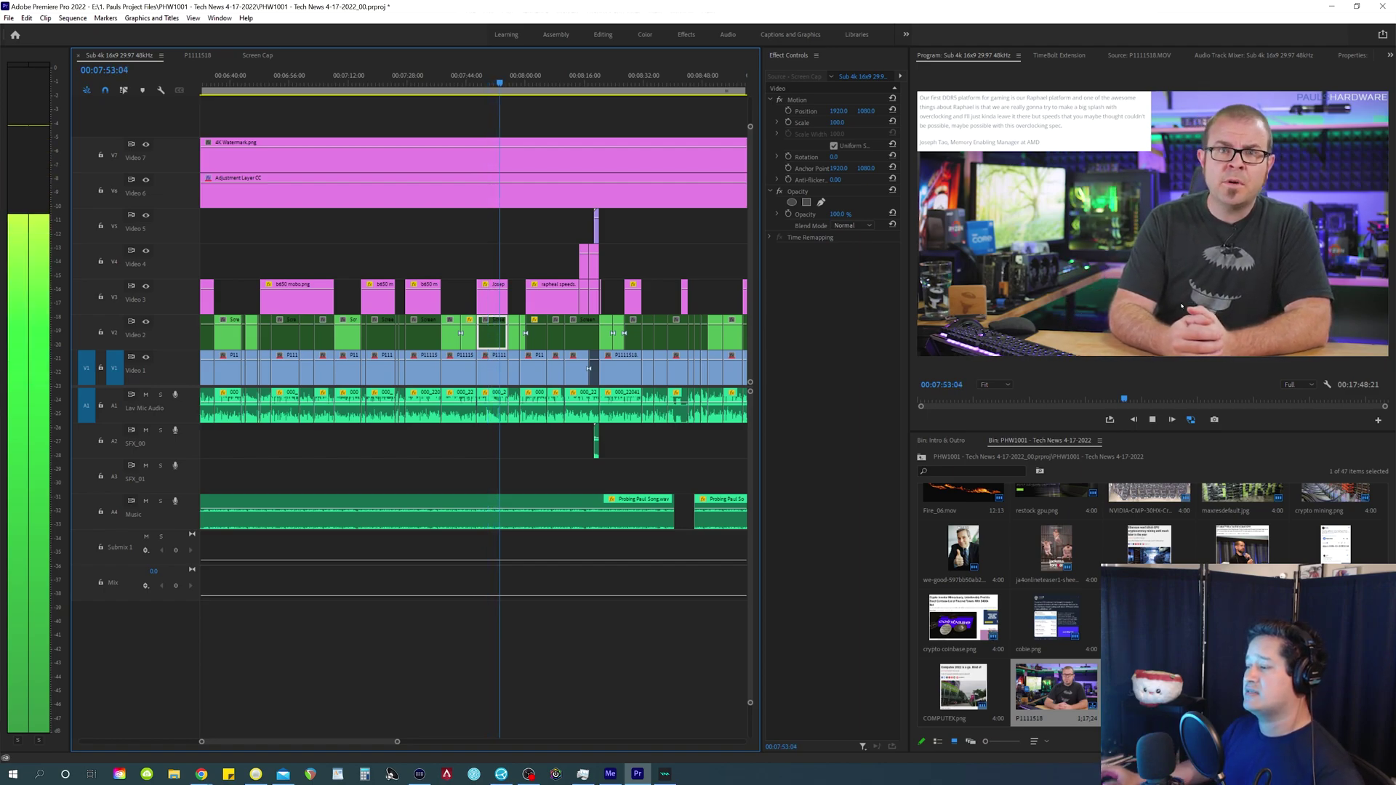
key(space)
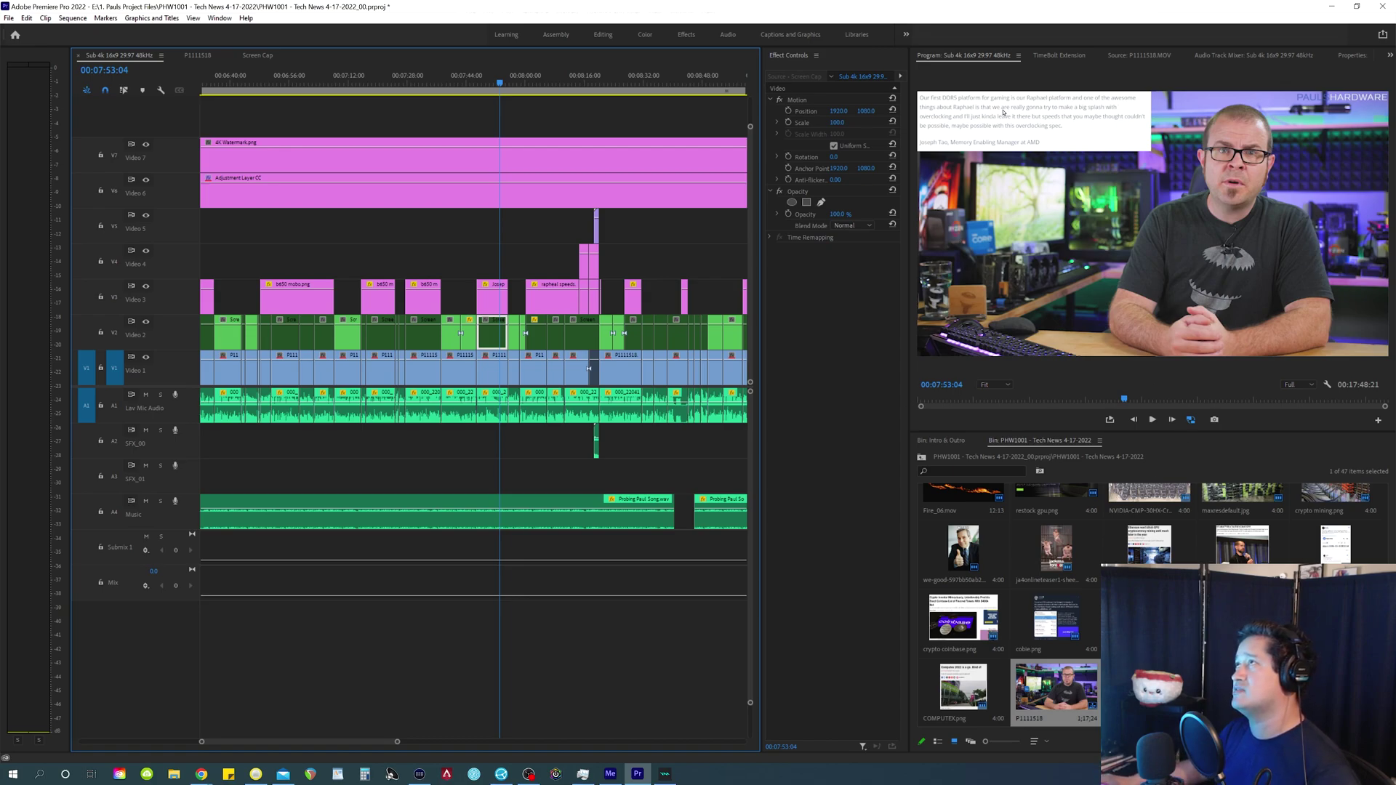
key(space)
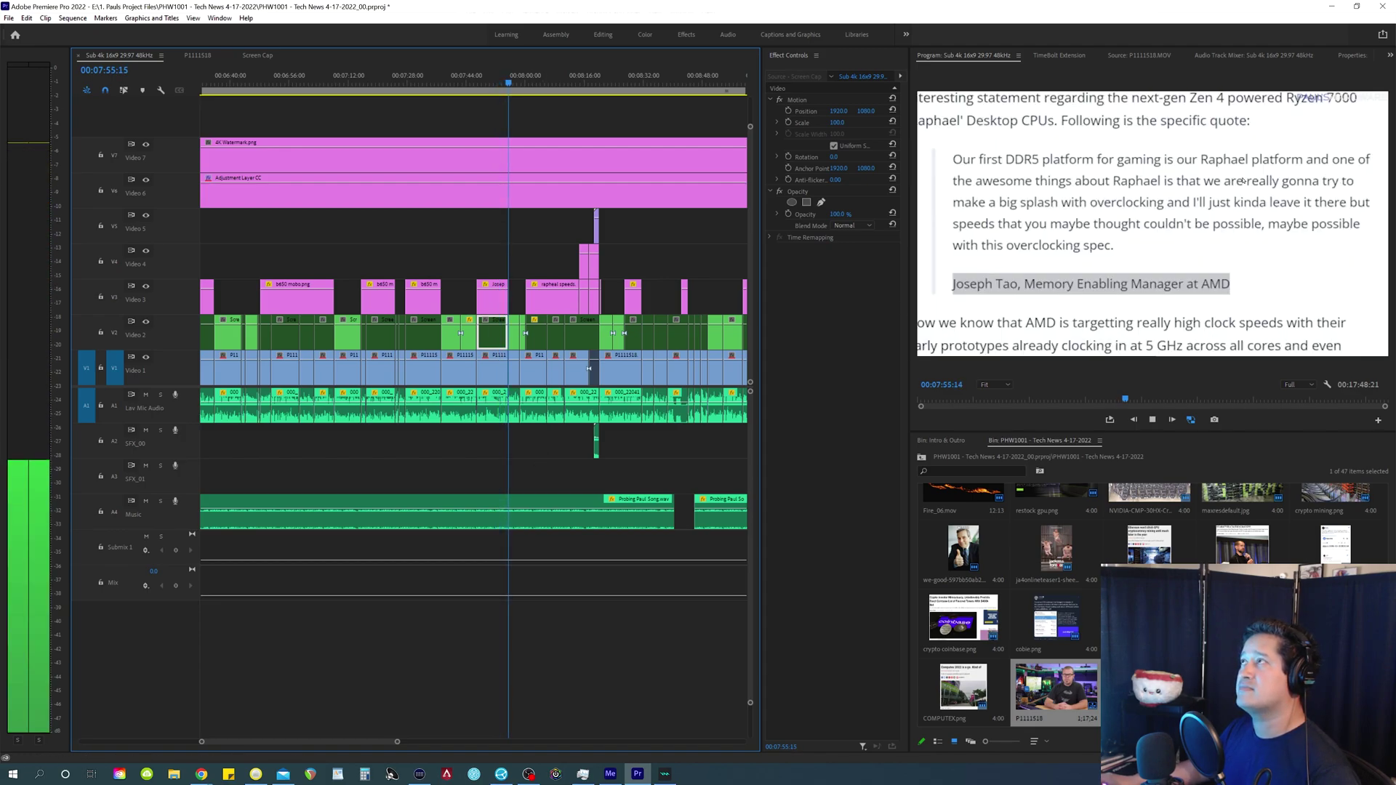
key(space)
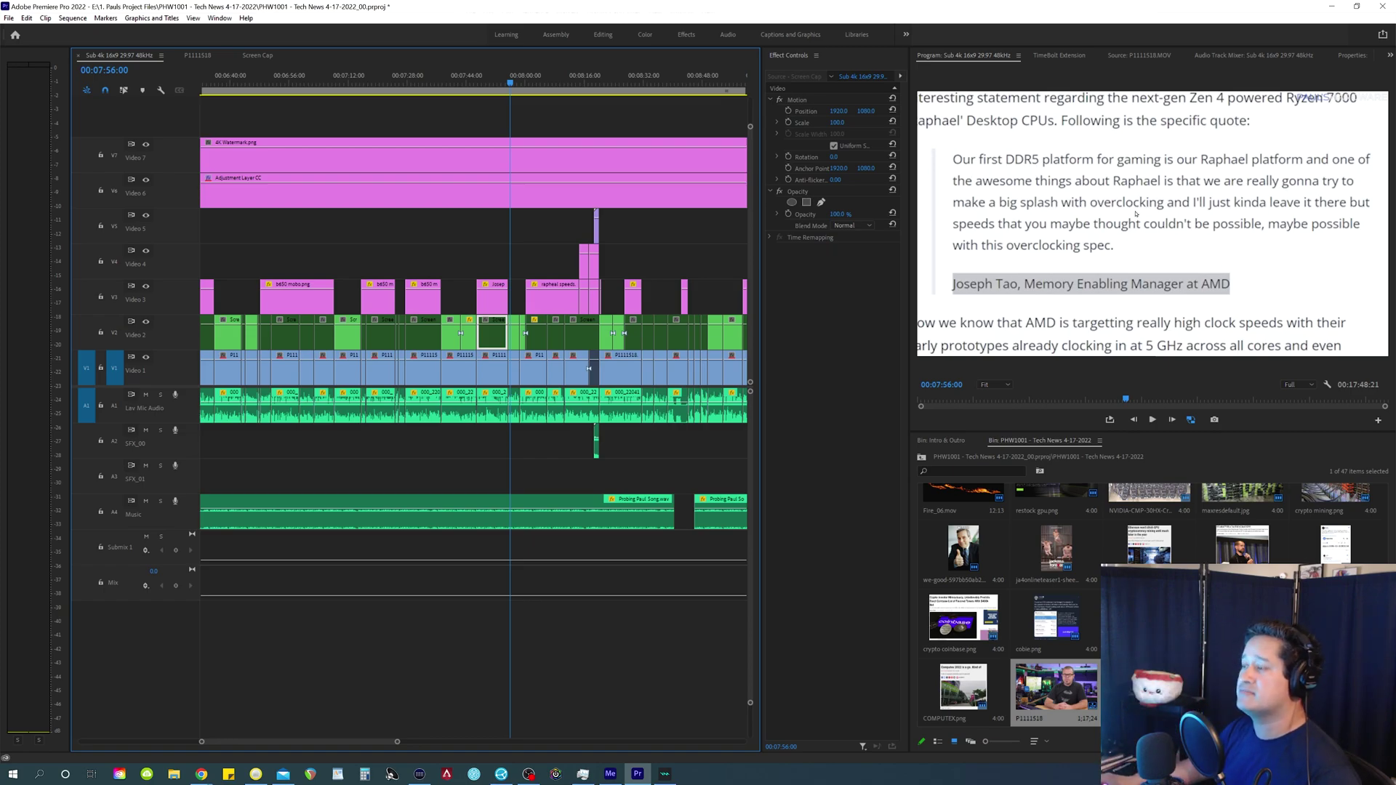
key(space)
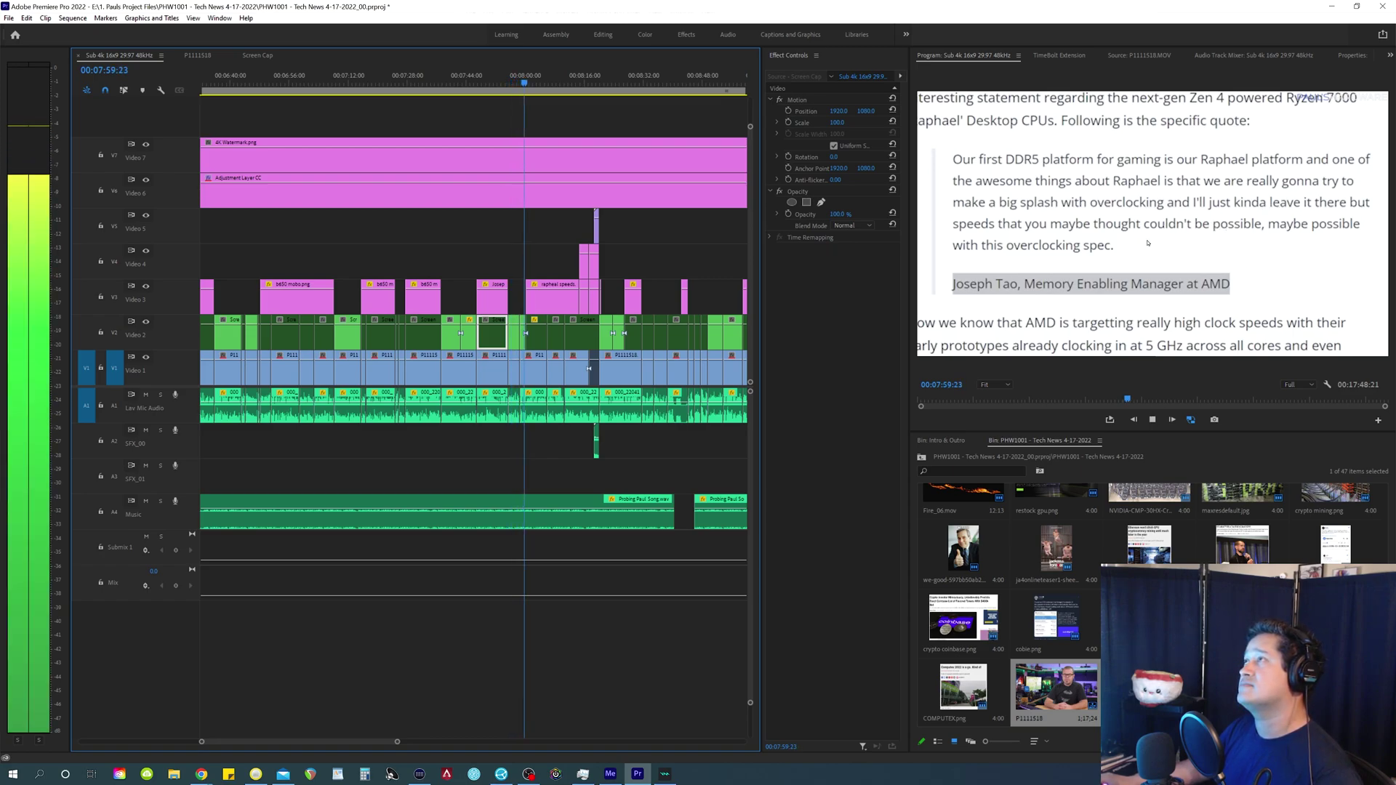
key(space)
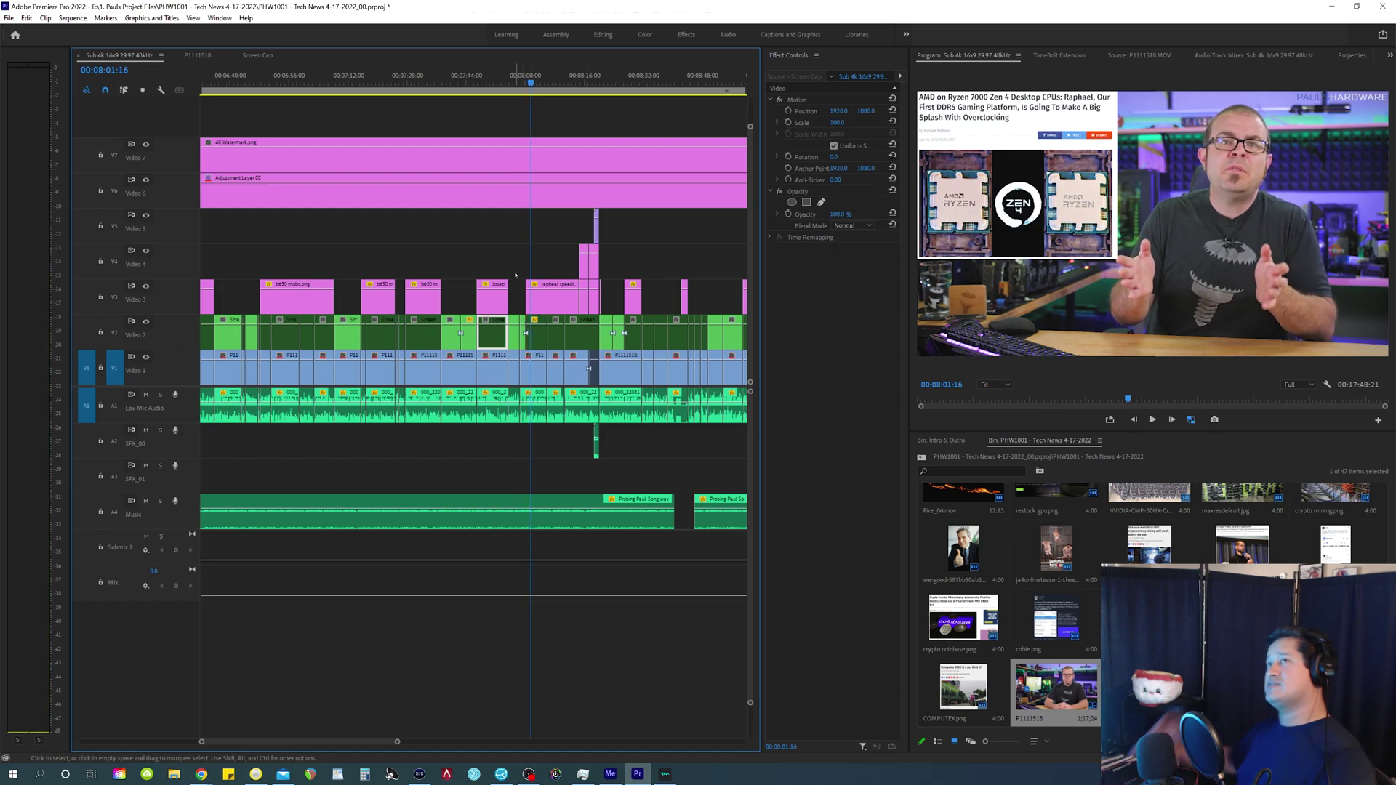
- Compare the host shots and zoomed-in article quotes at several points between 00;07;30;00 and 00;08;04;00, and clear the clip selection
click(493, 228)
click(414, 243)
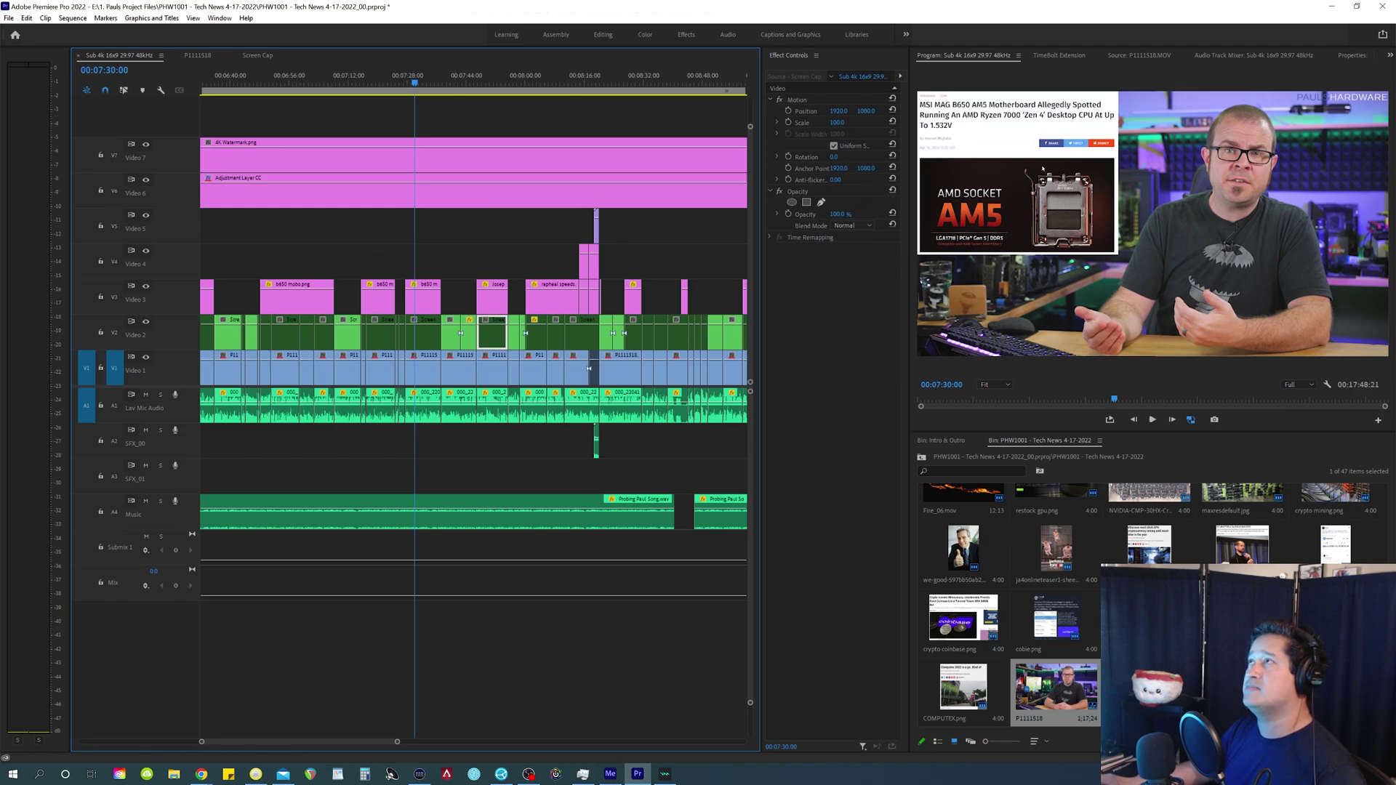
key(Down)
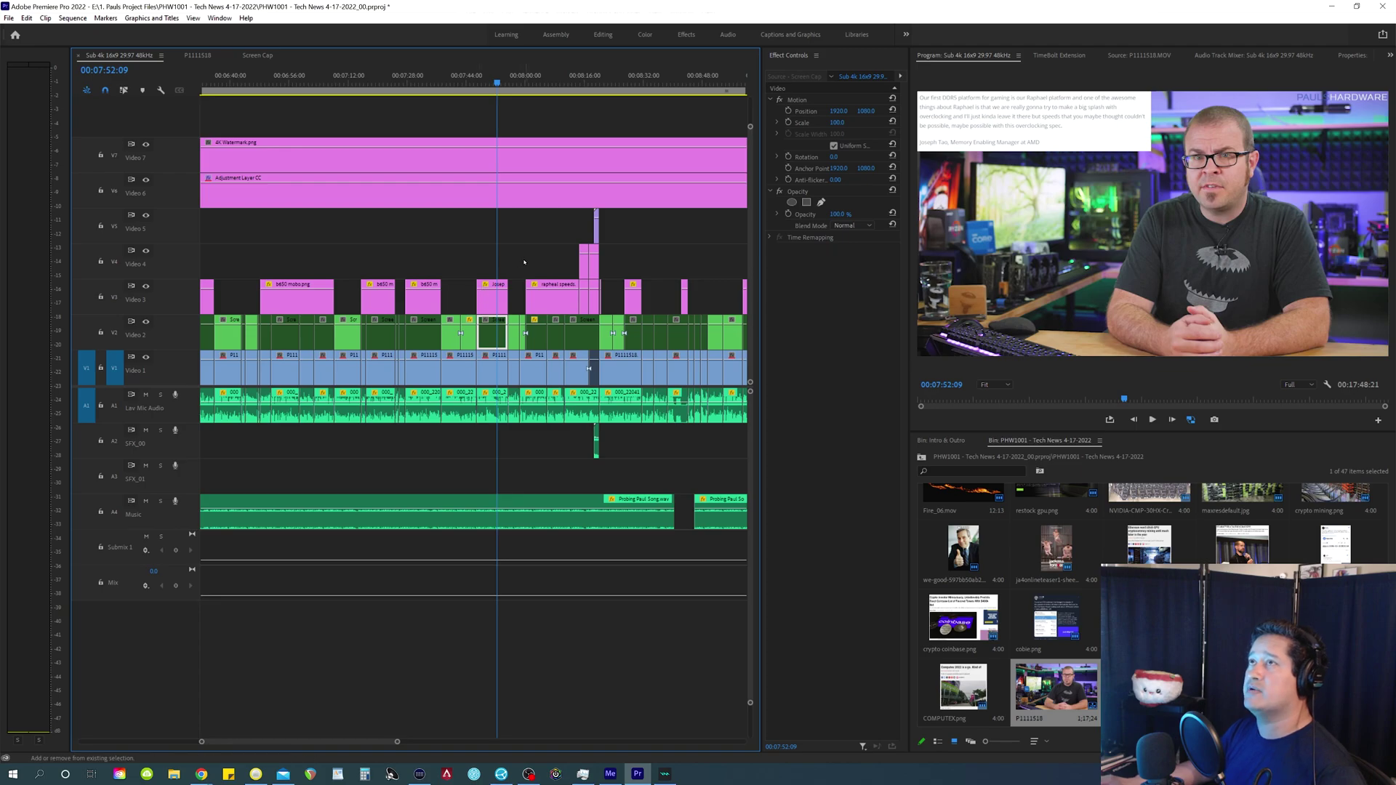
key(Down)
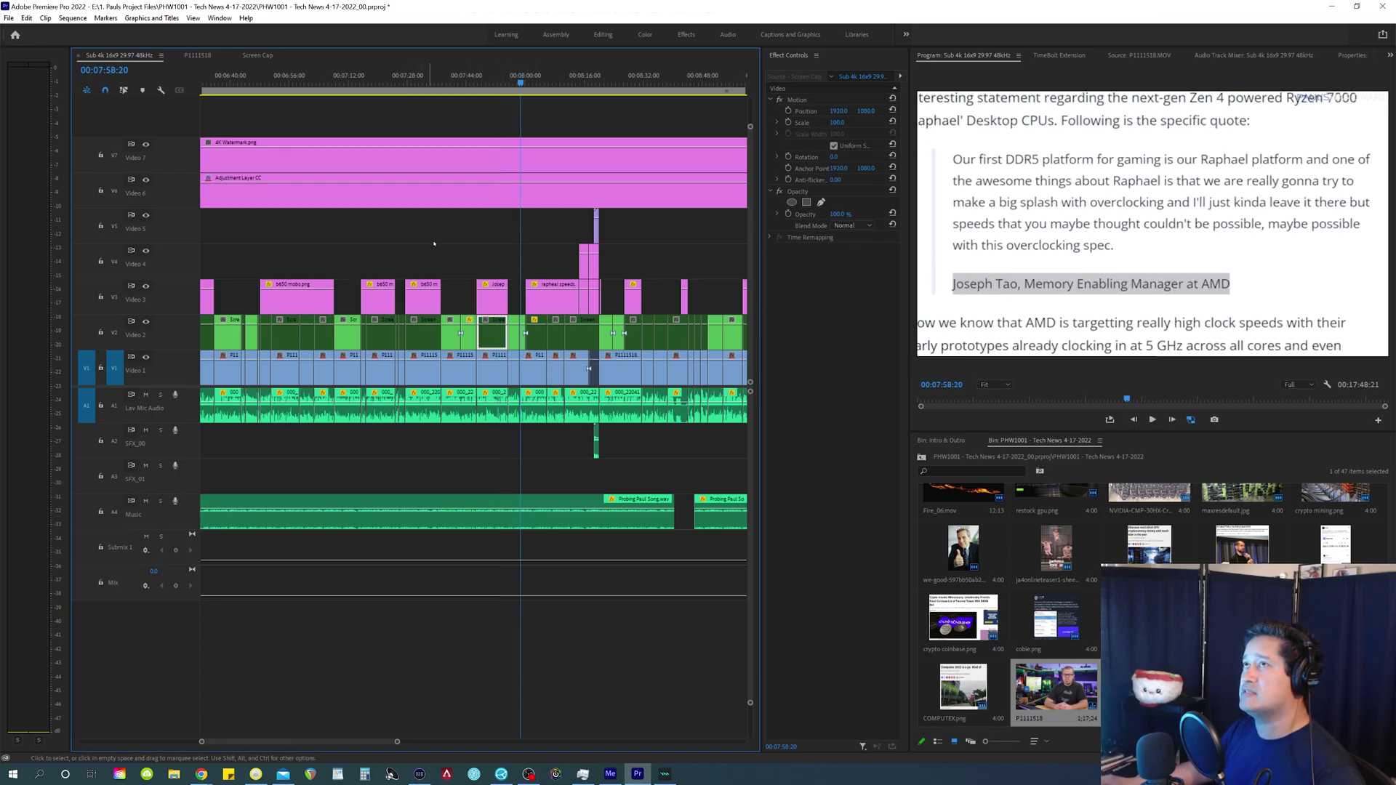
key(Down)
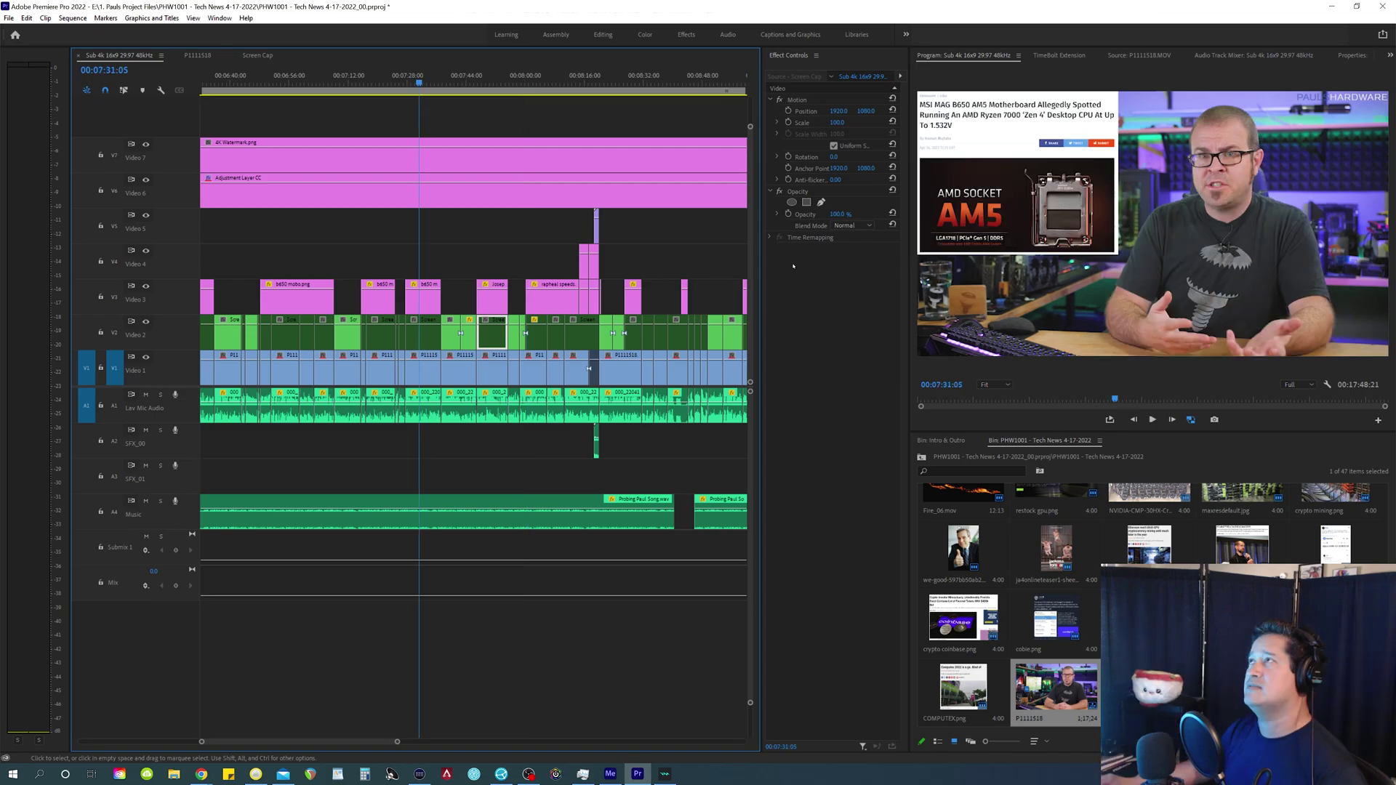
click(461, 252)
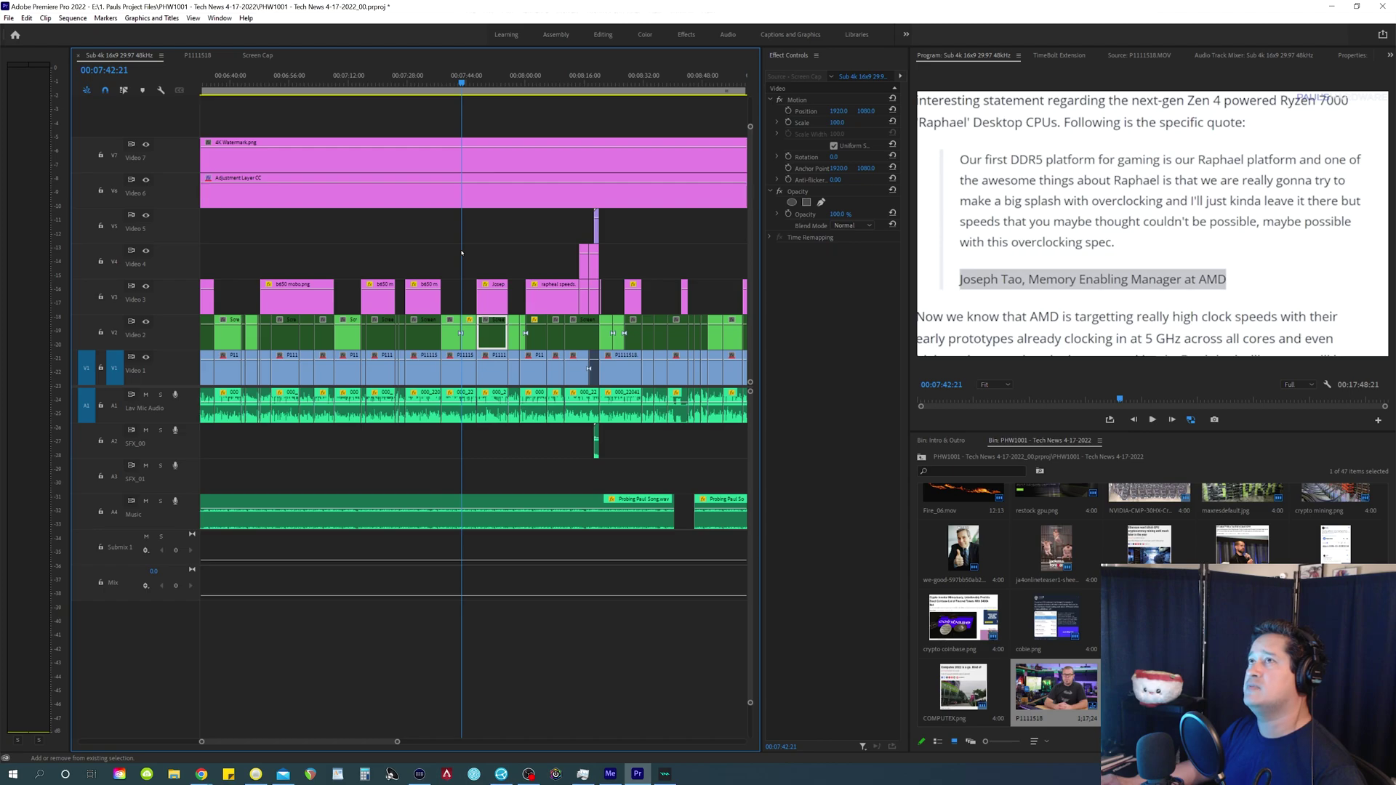
click(485, 266)
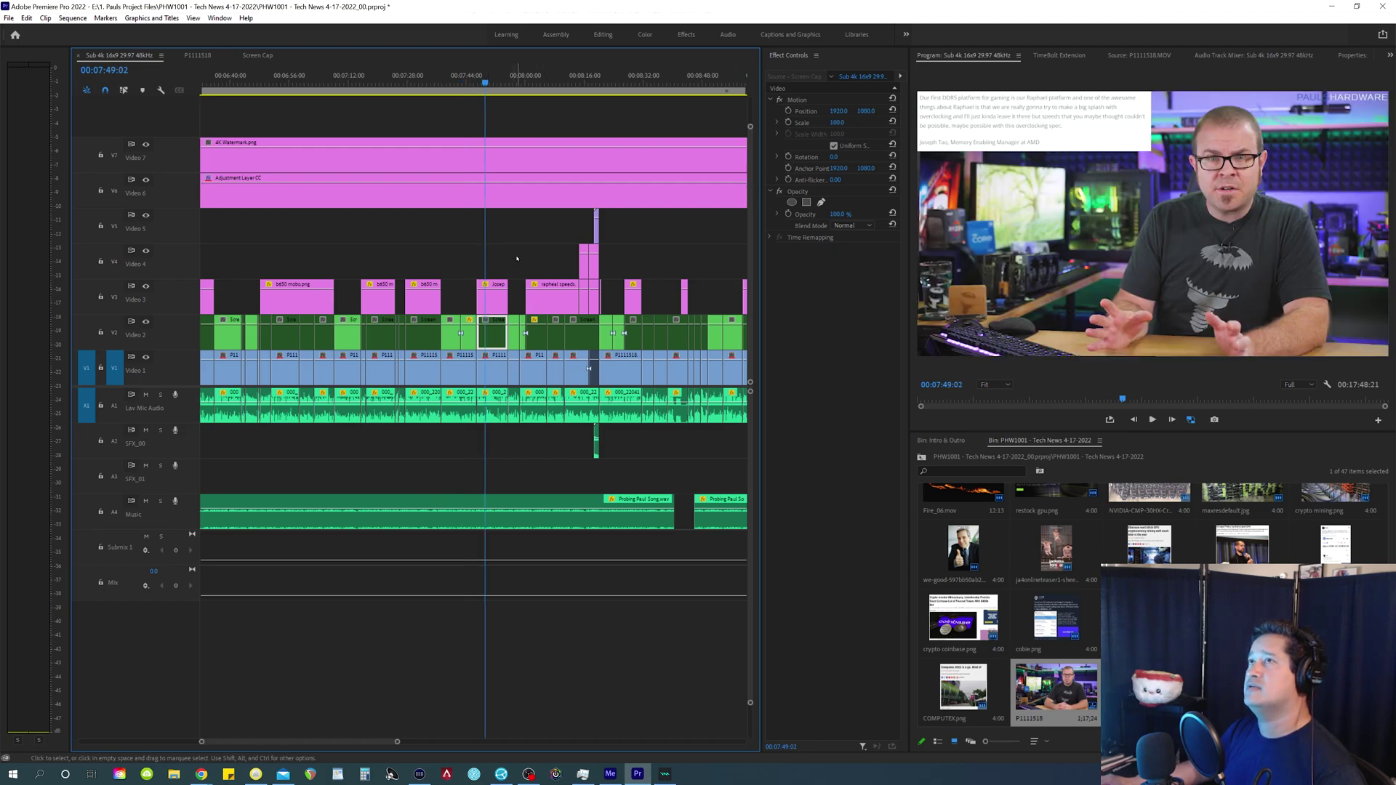
click(539, 252)
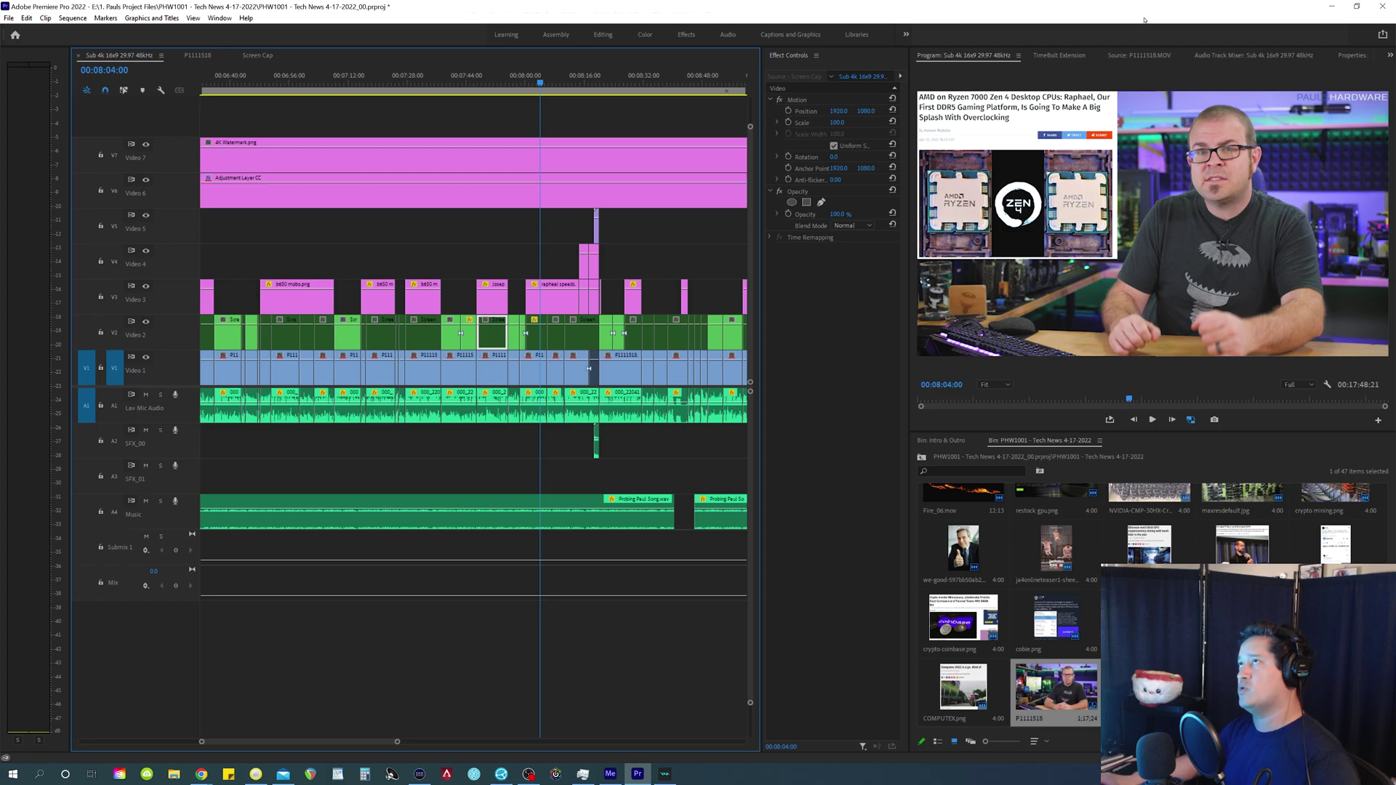
click(502, 459)
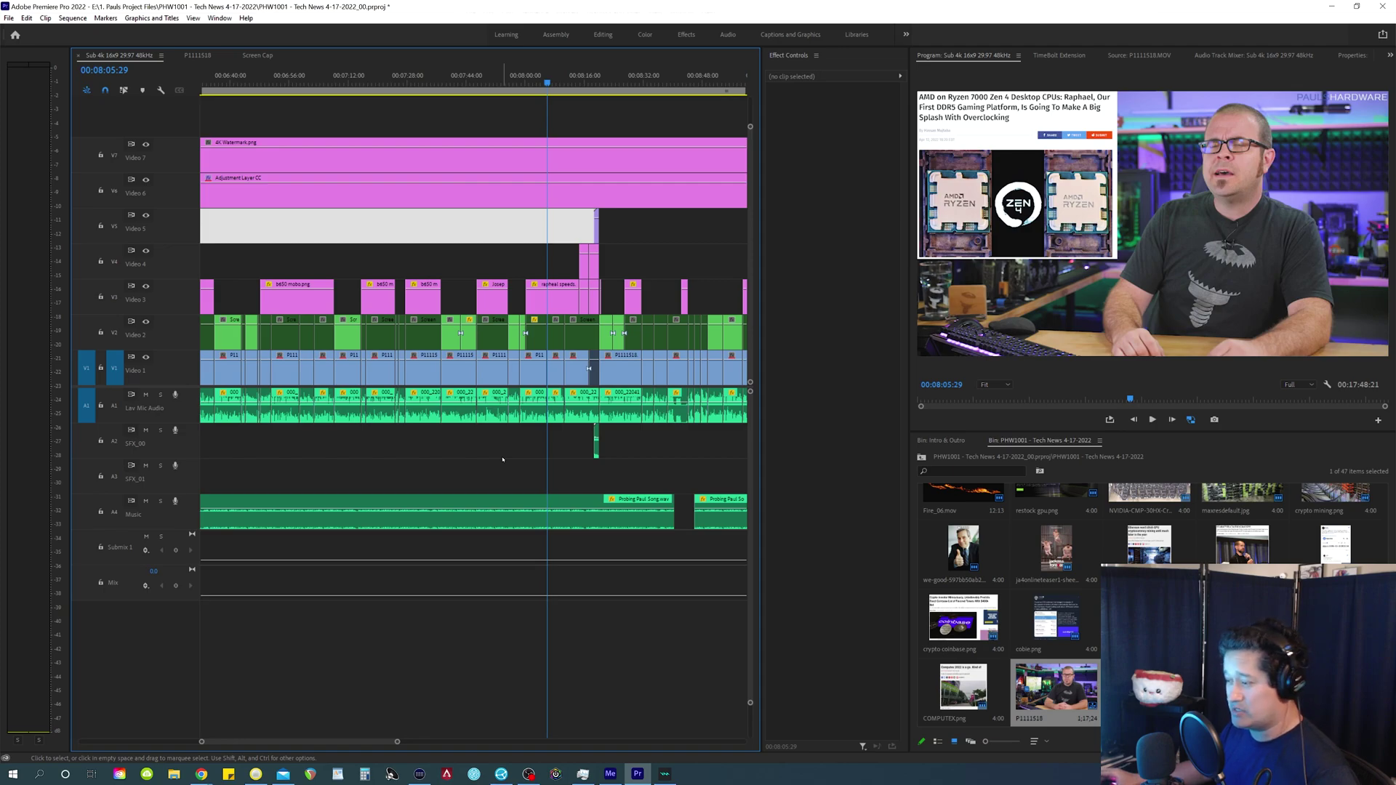
- Play on from 00;08;05;29 to 00;08;46;11, pausing on the Ryzen Accelerated Memory Profile paragraph to compare its two zoom levels
key(space)
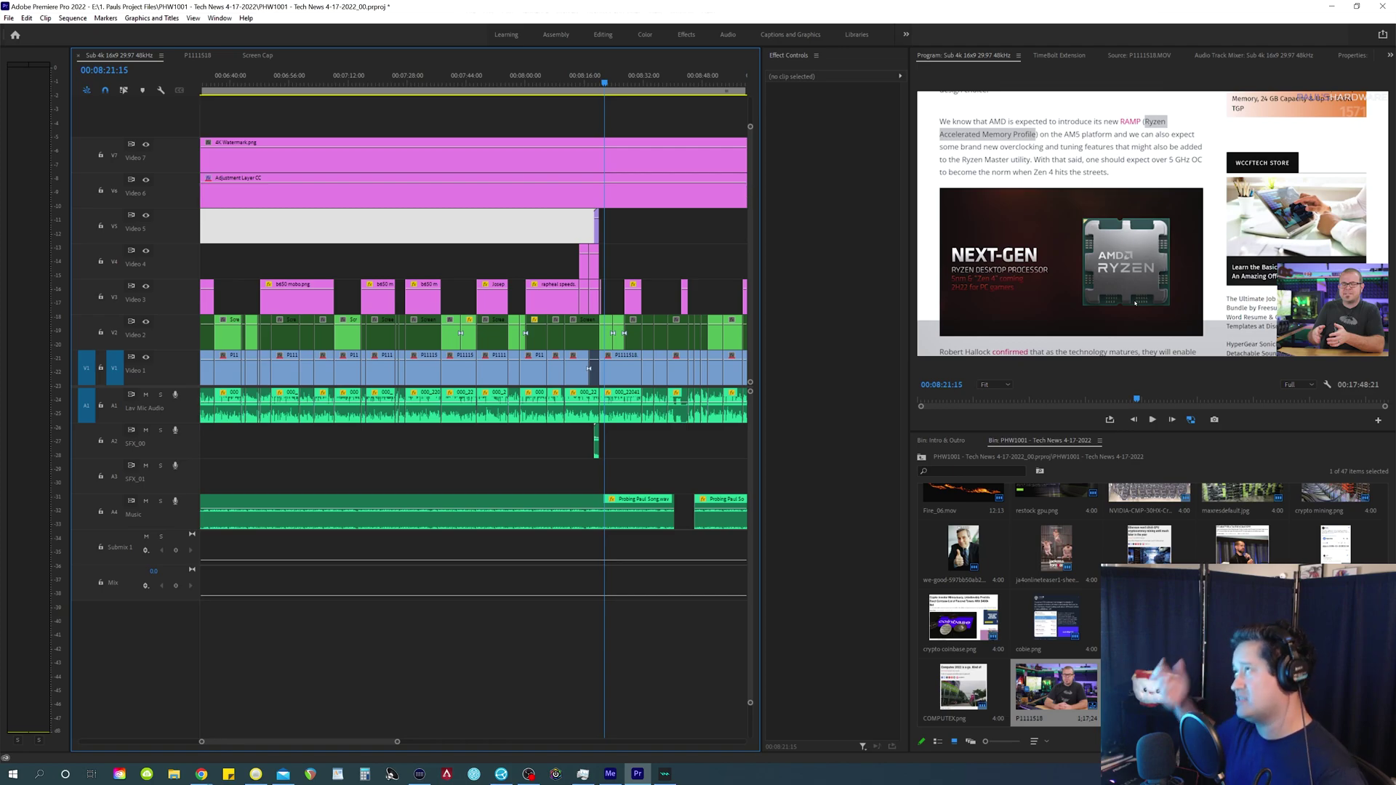
click(617, 468)
scroll(617, 469, right, 3)
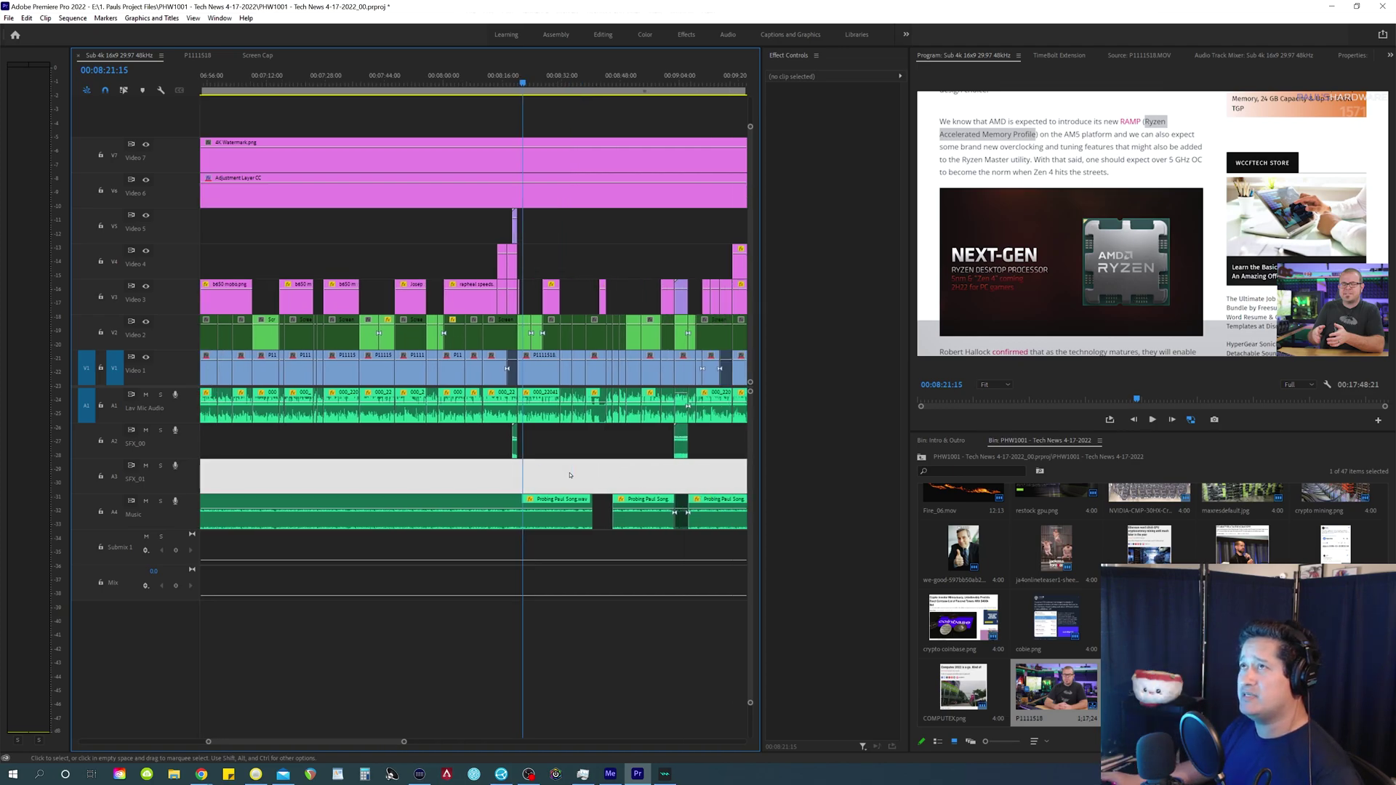
click(576, 238)
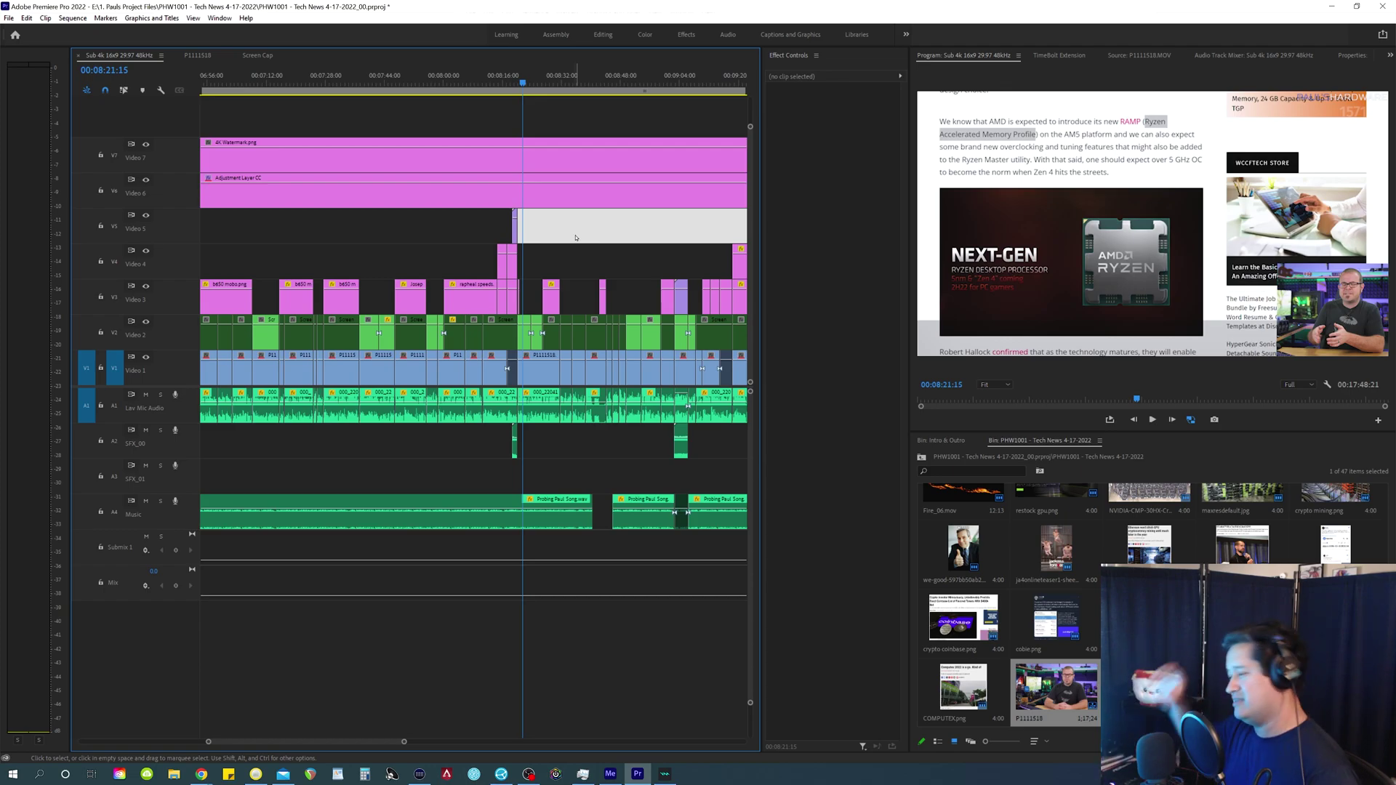
key(space)
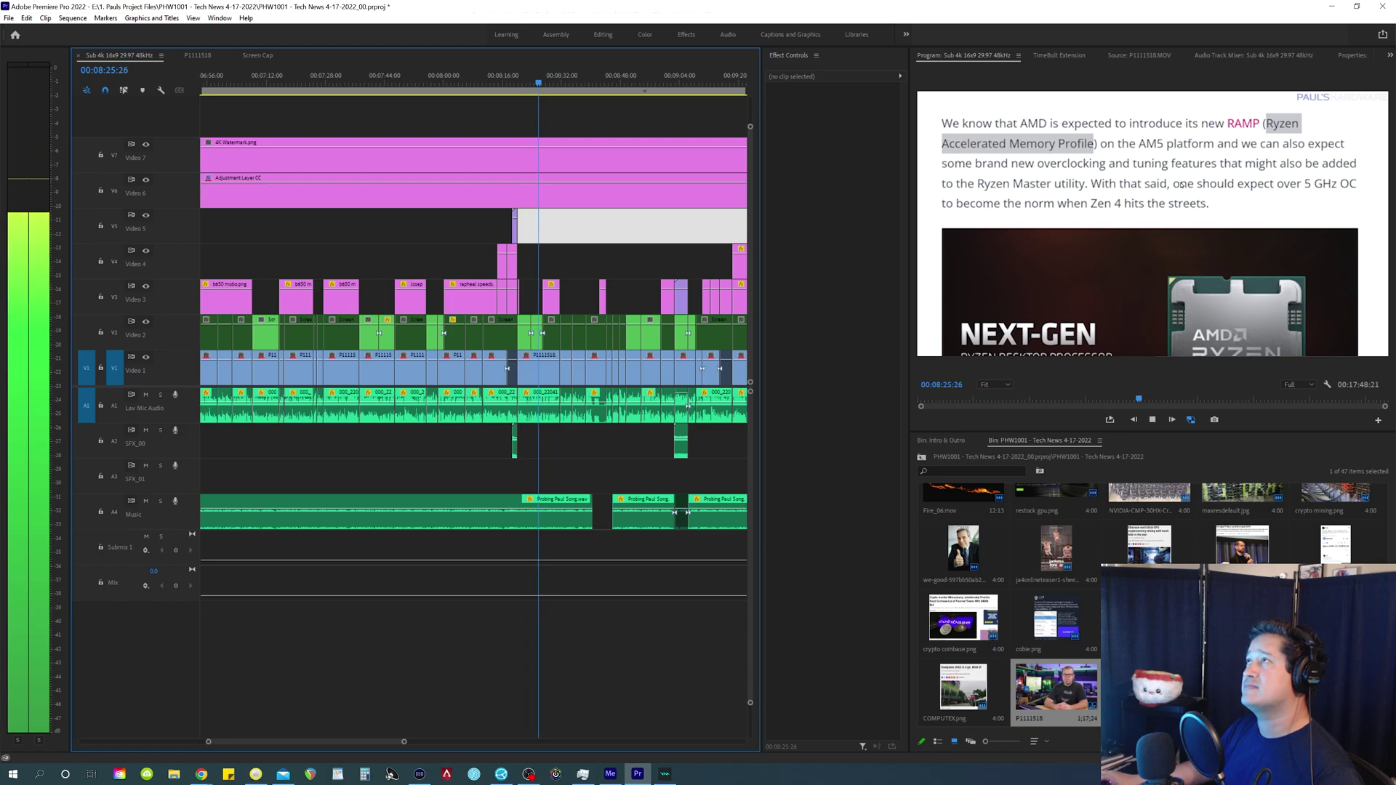
key(space)
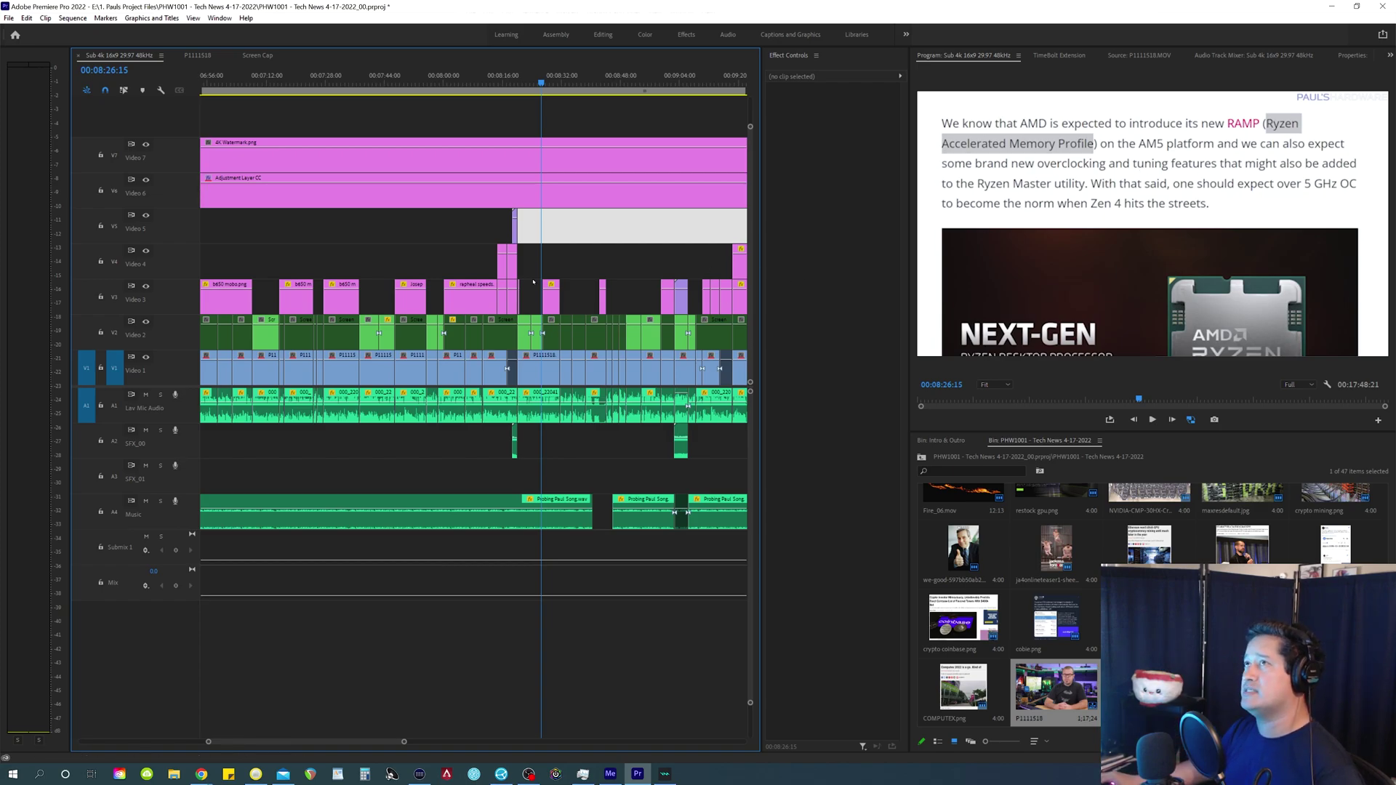
key(space)
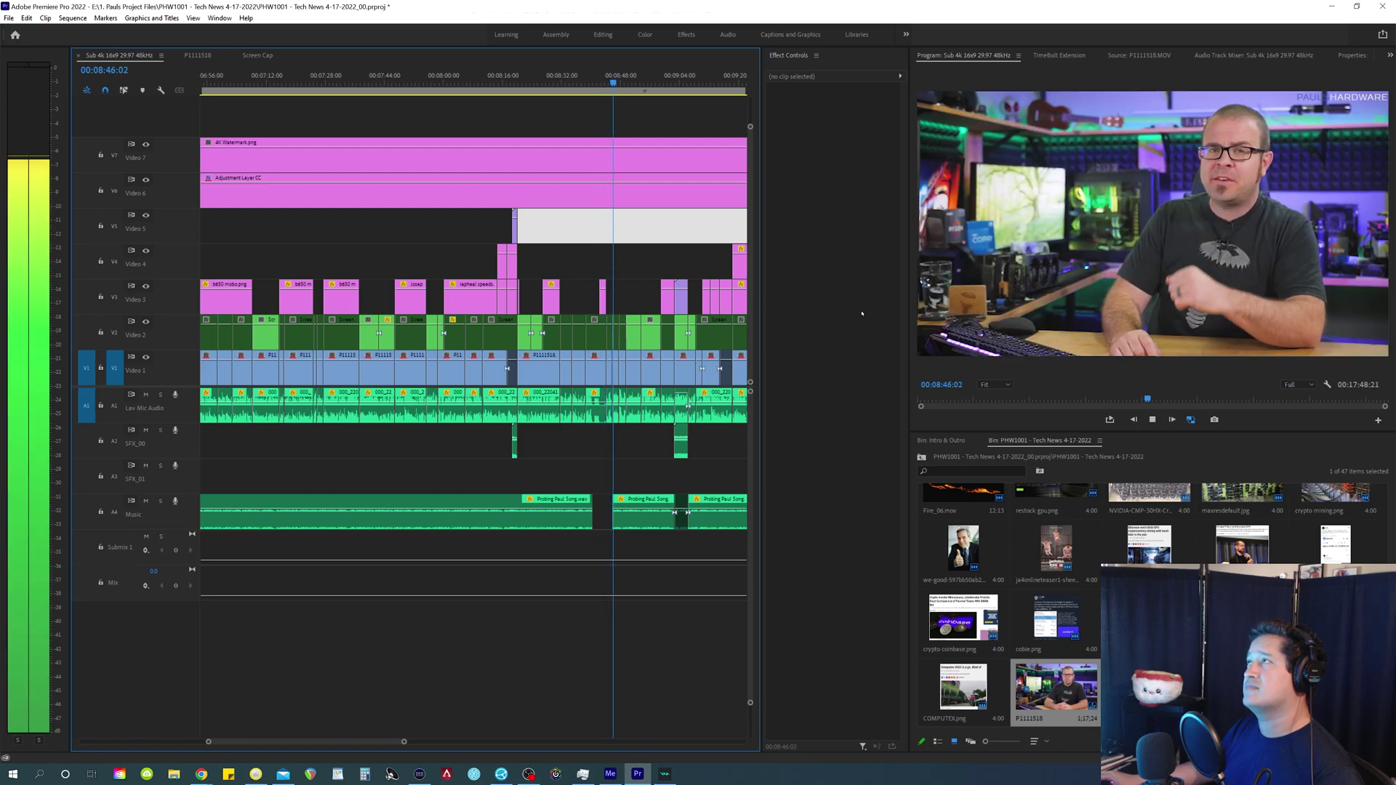
key(space)
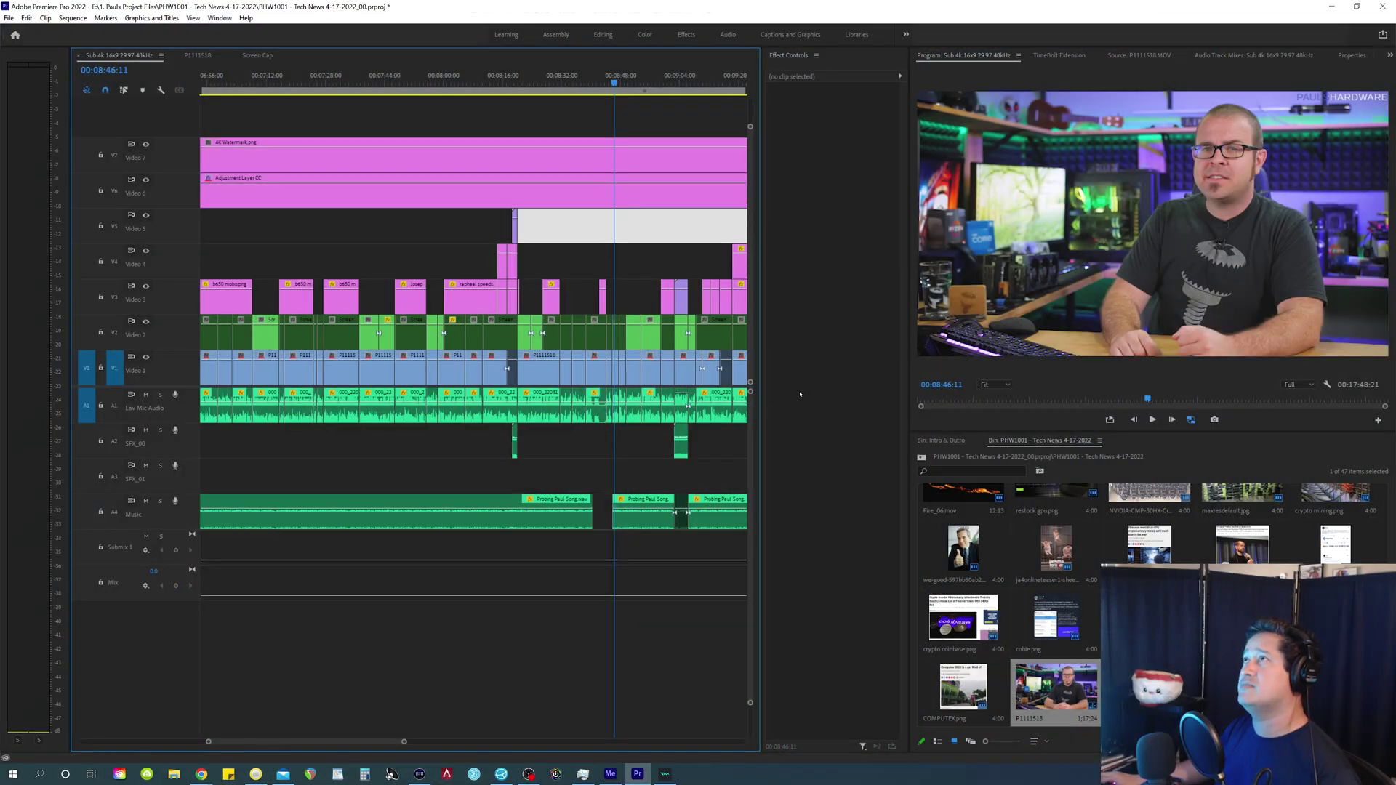
- Expand the Most Used Filters effects, select the Scale Punch In_00 preset, and dock the Effects panel alongside the project bins
click(799, 394)
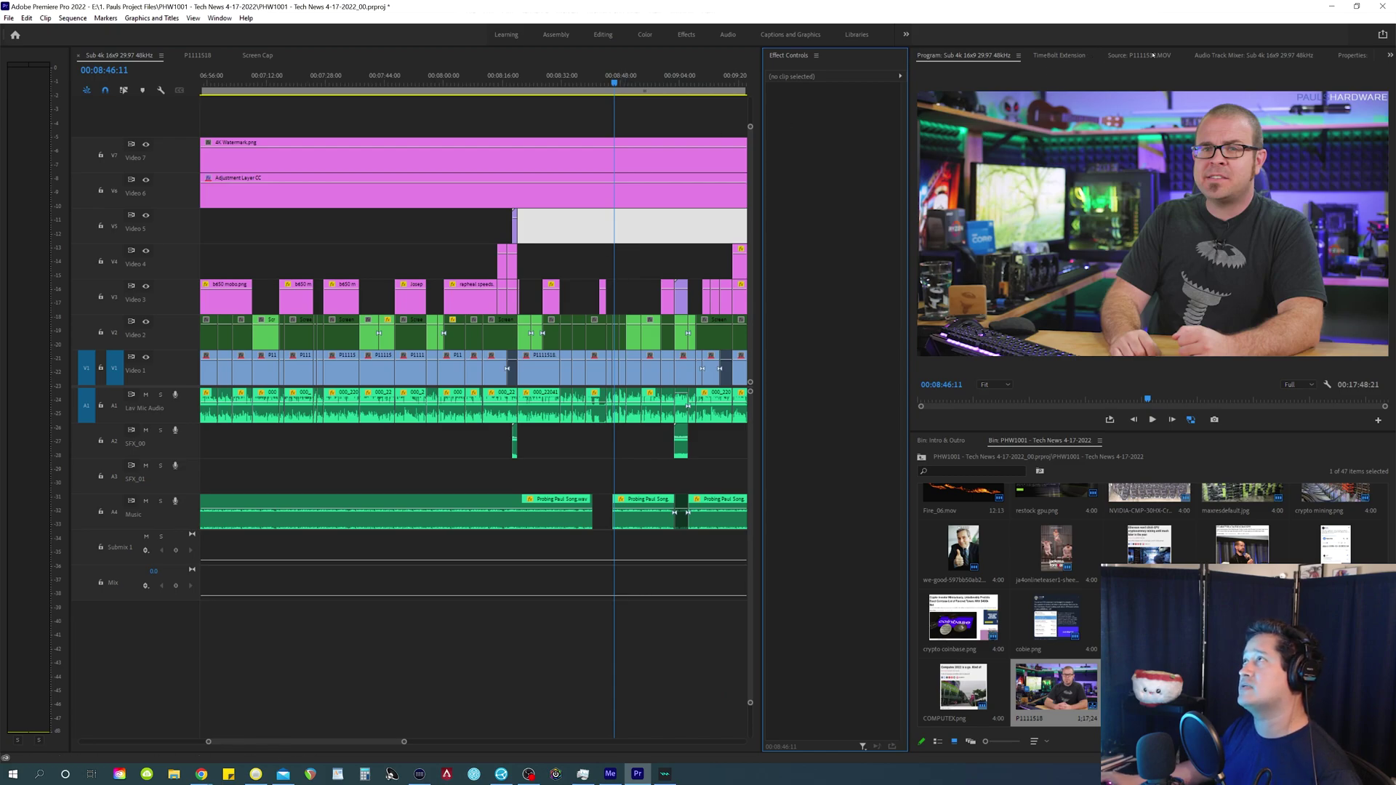
key(shift+7)
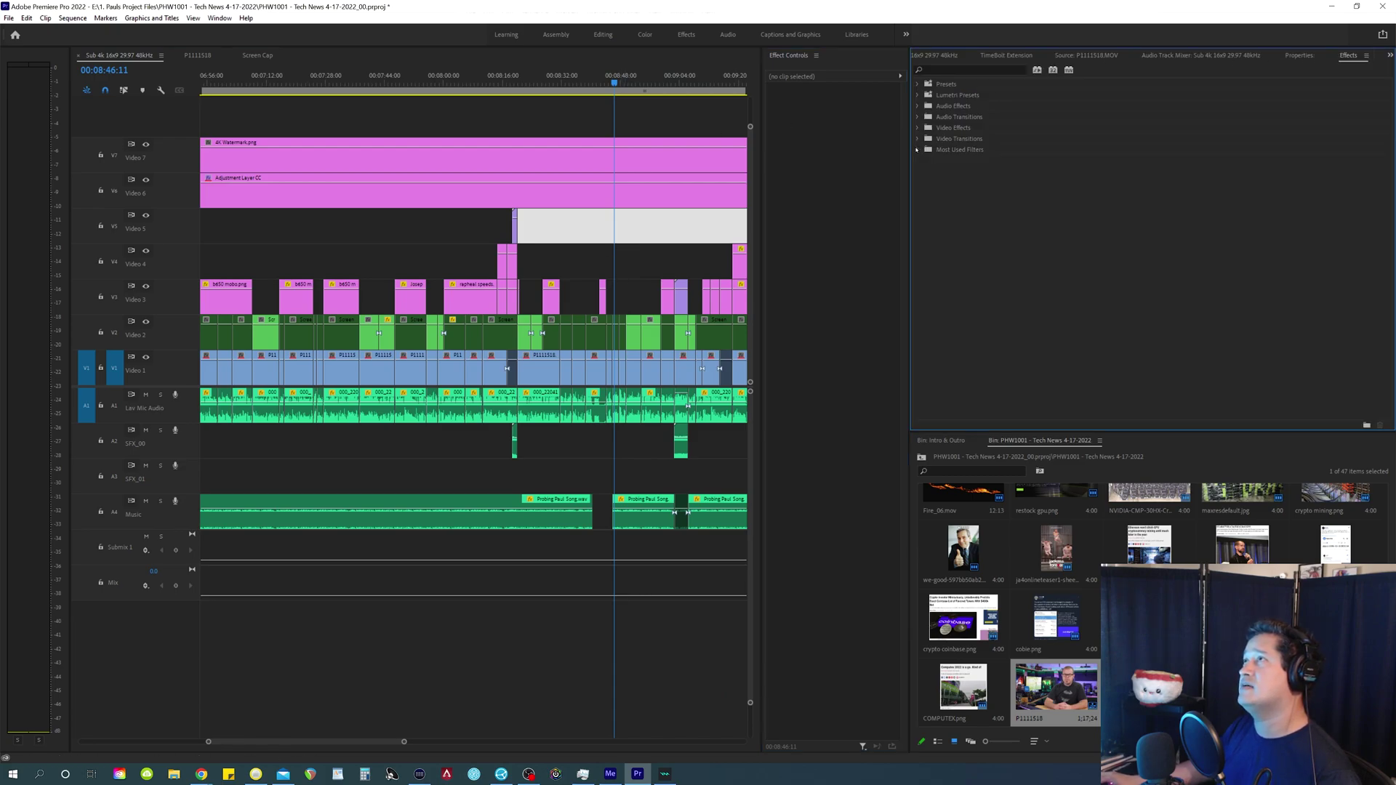
click(917, 150)
key(shift+3)
key(Delete)
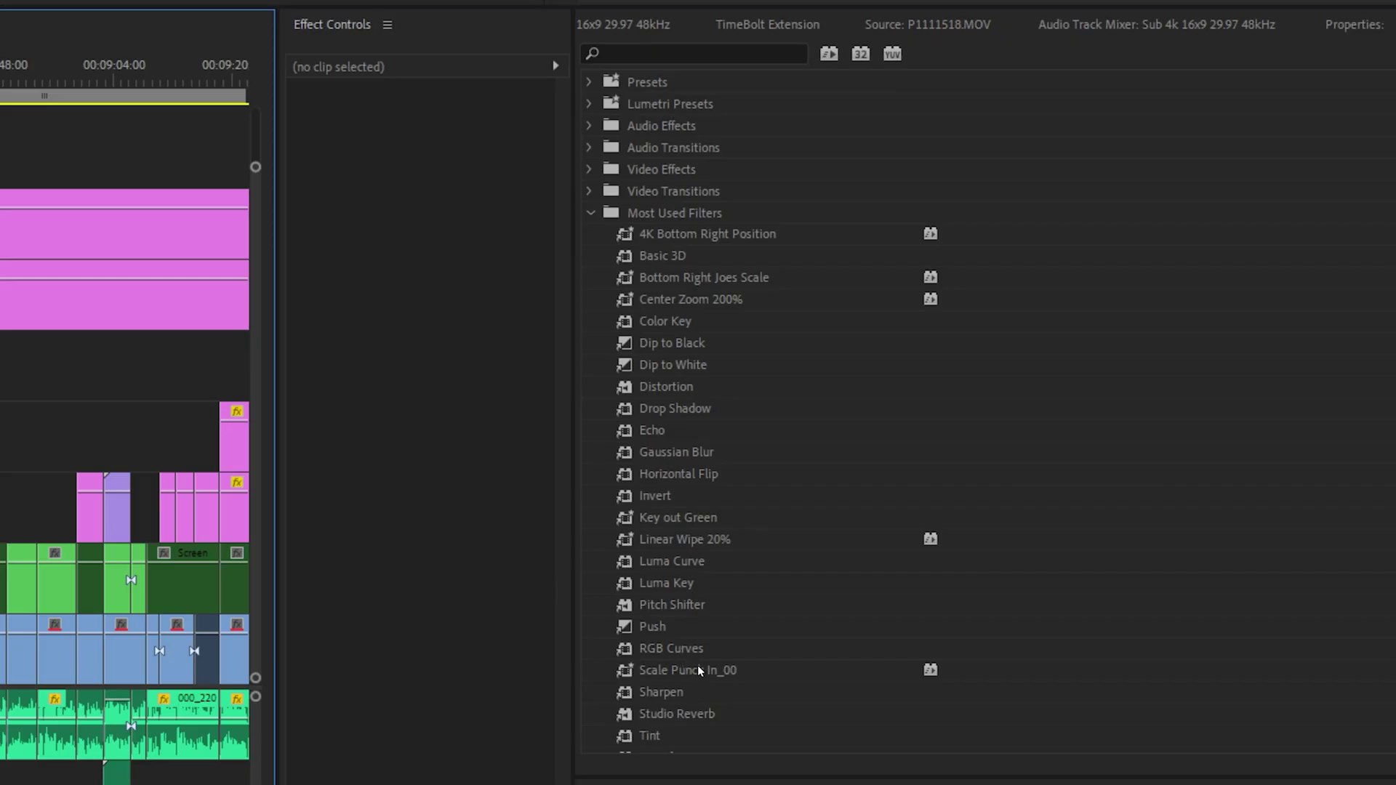
click(696, 665)
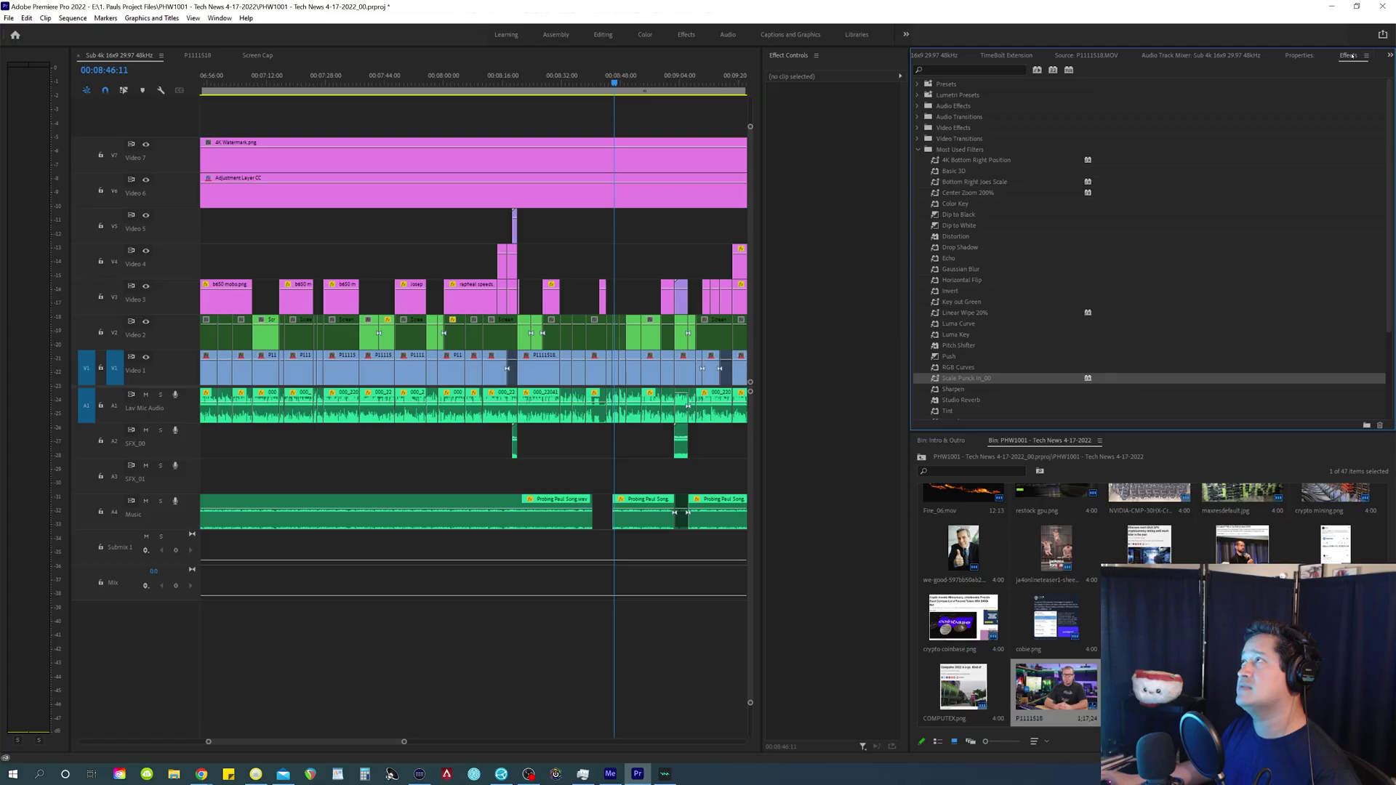
drag(1351, 56, 1158, 538)
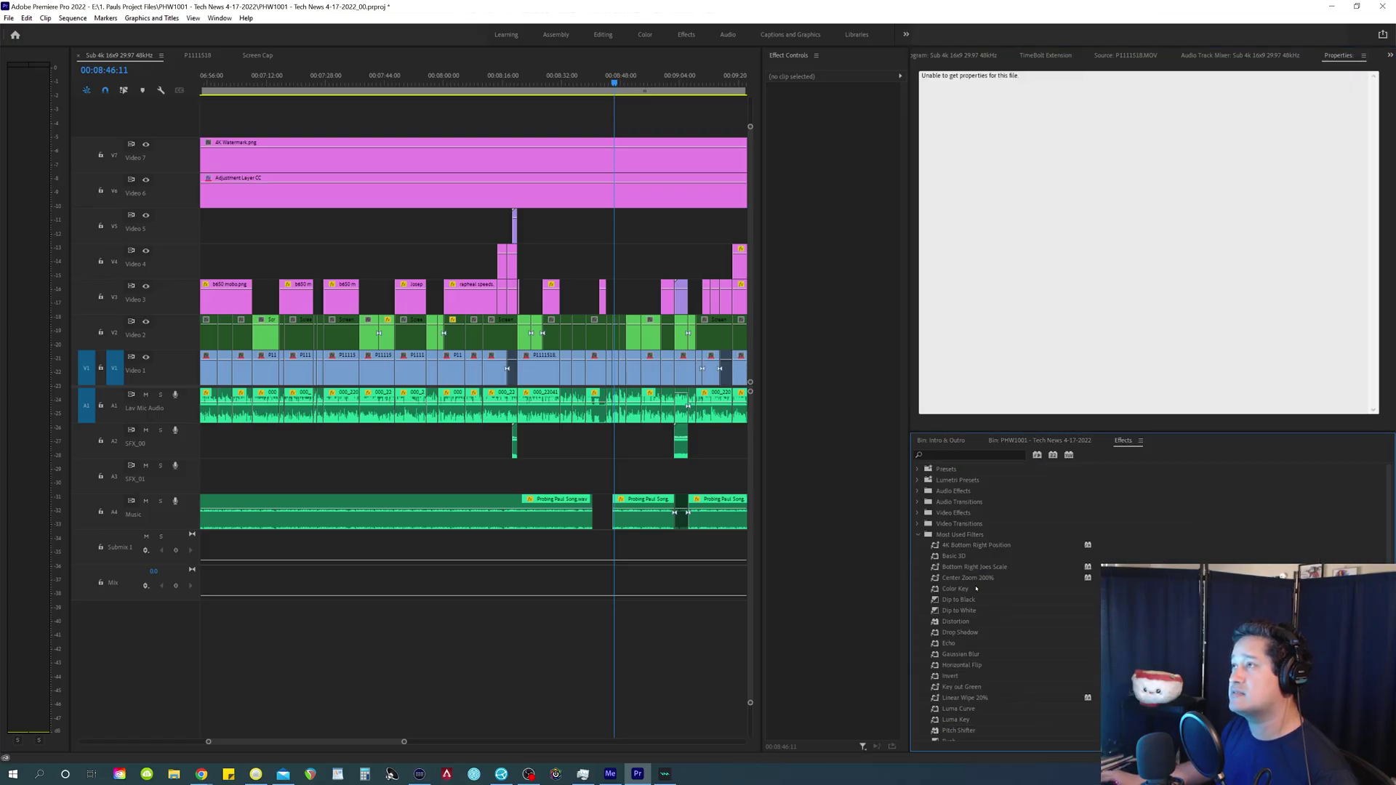
scroll(1005, 656, down, 5)
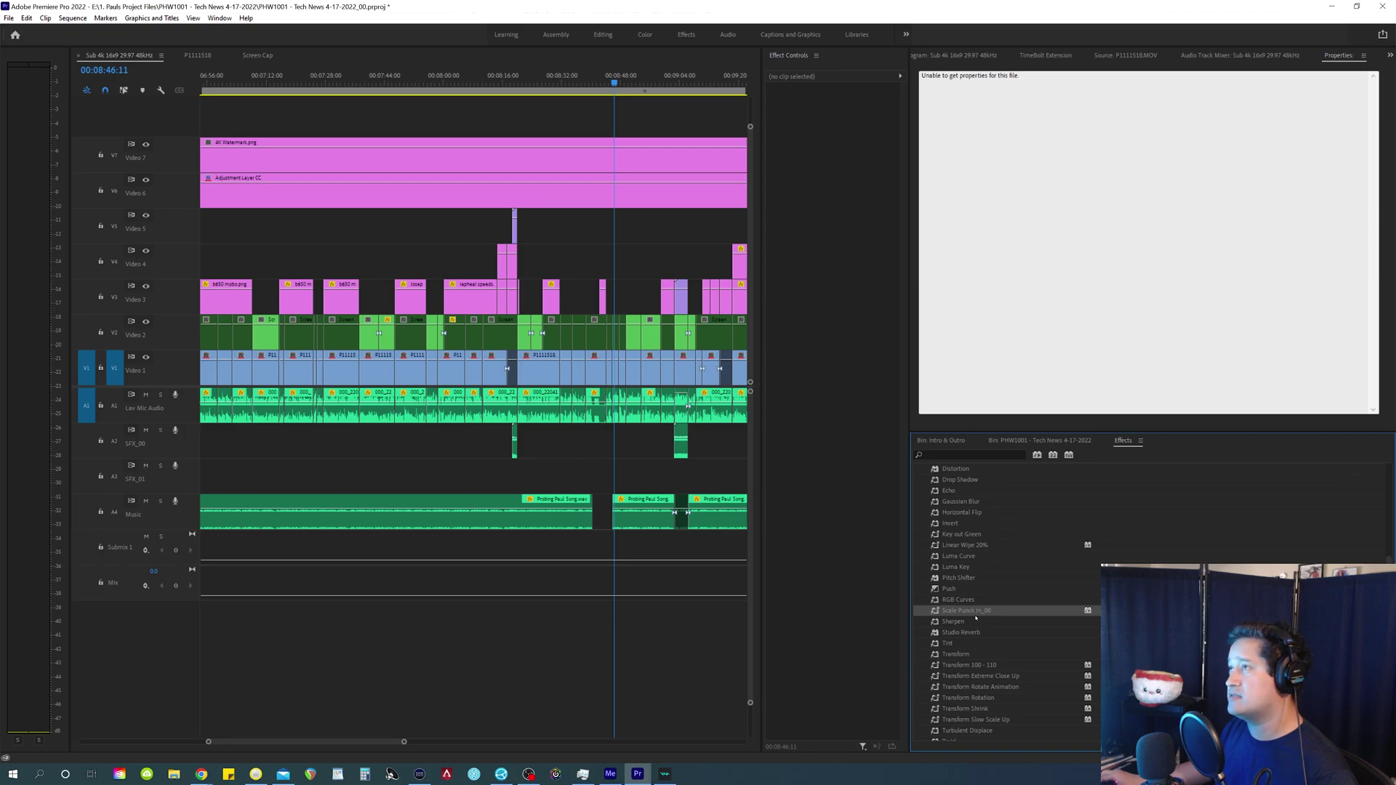
- Select the P1111518.MOV clip on Video 1 at 00;08;48;15 and apply the Scale Punch In_00 preset to it
click(640, 256)
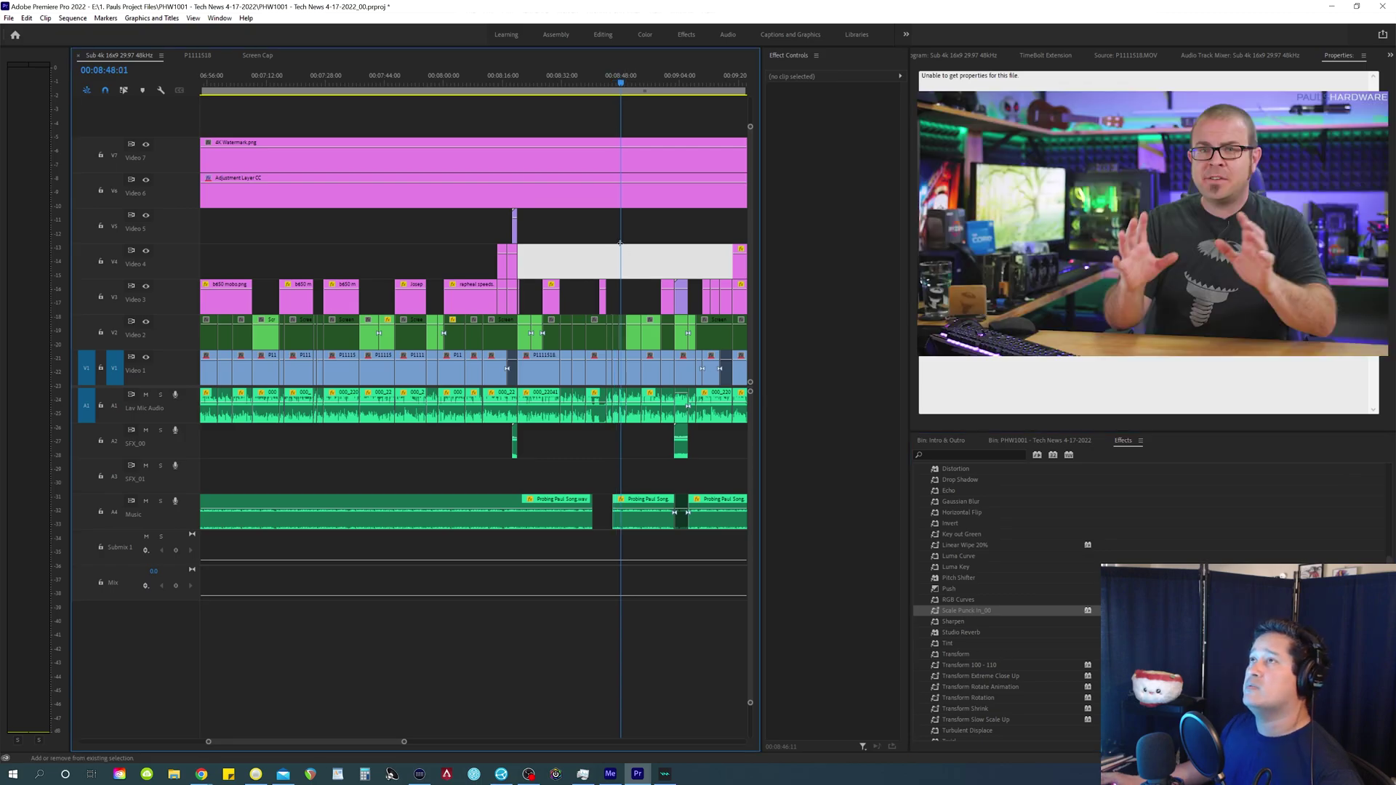
key(equal)
key(equal)
key(d)
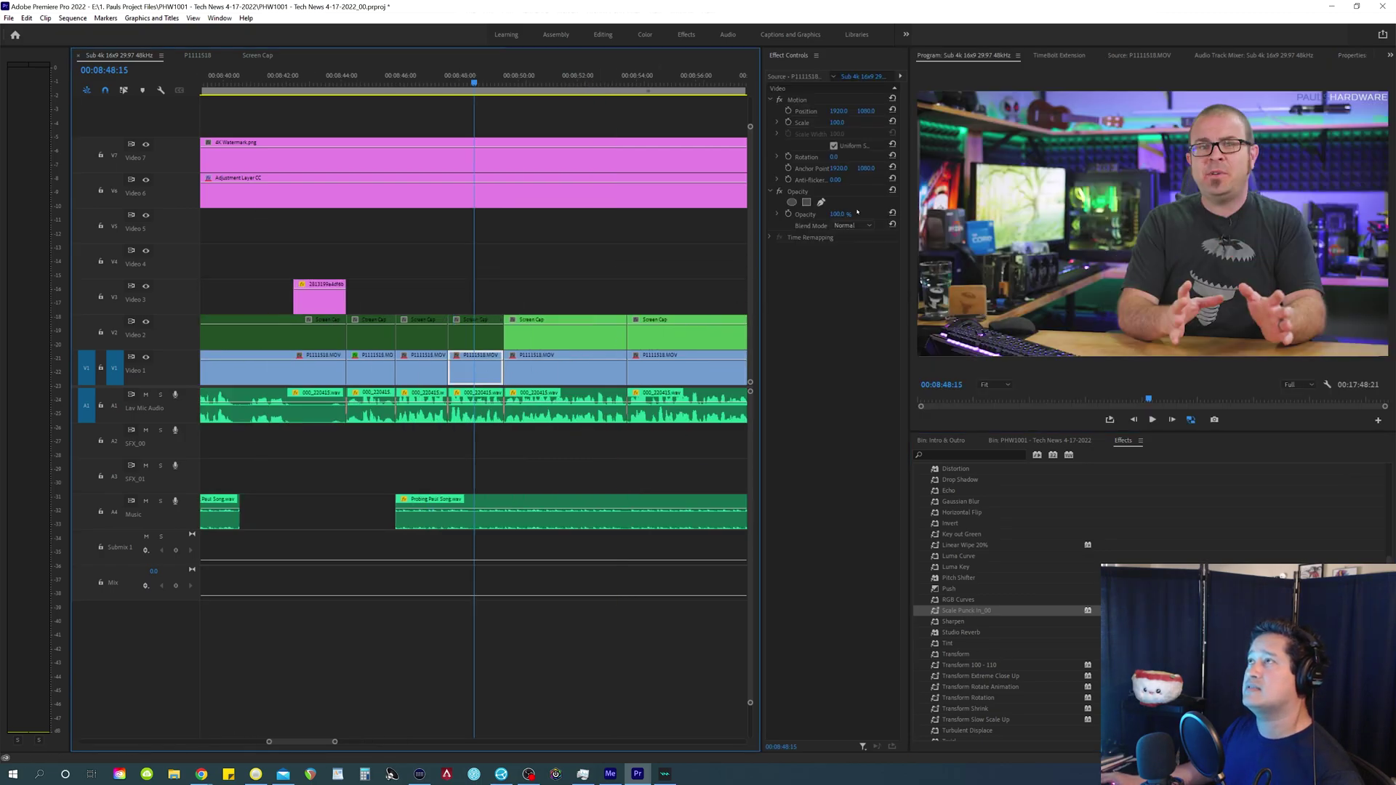
drag(972, 614, 823, 566)
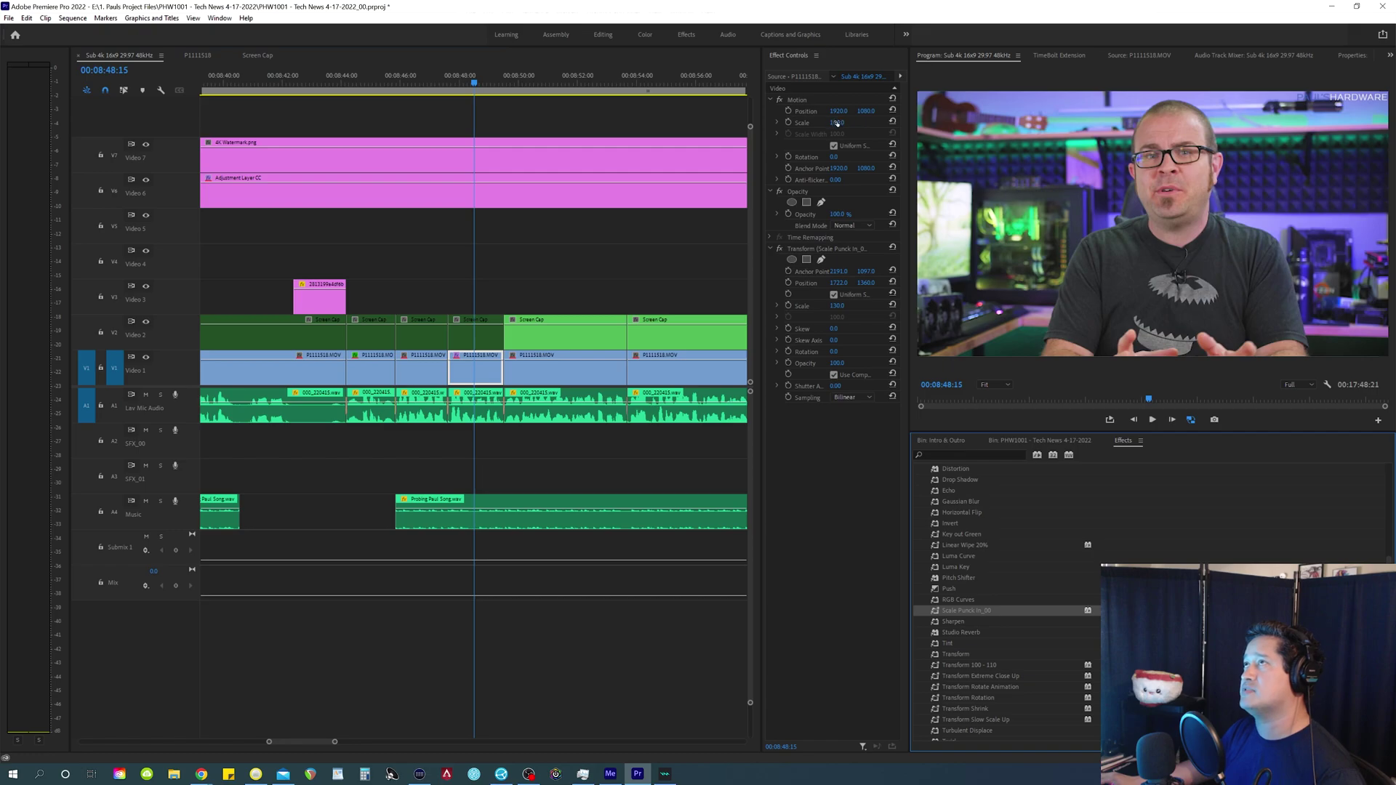
- Try reducing the clip's Motion Scale to 4.0 with the punch-in applied, and reset the Scale
drag(837, 123, 767, 123)
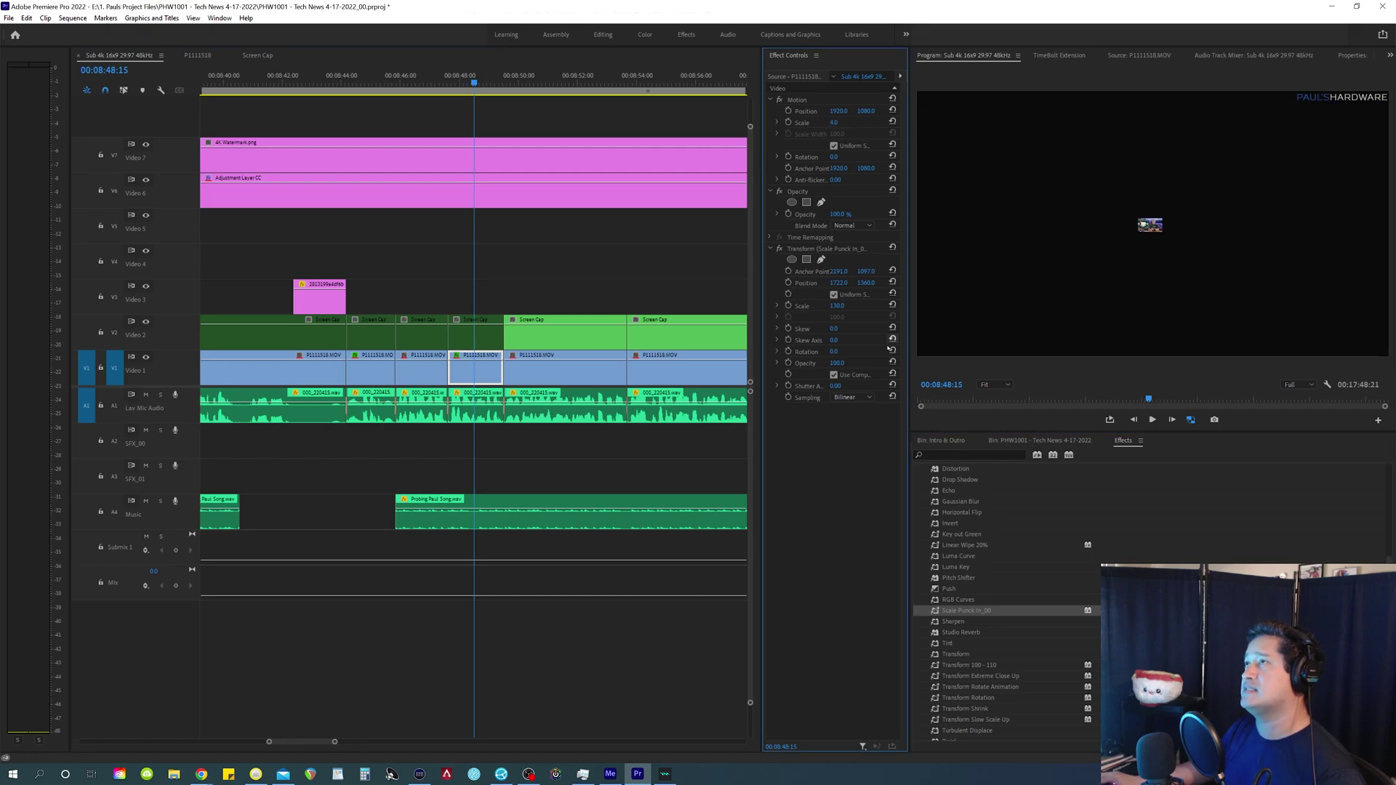
click(892, 122)
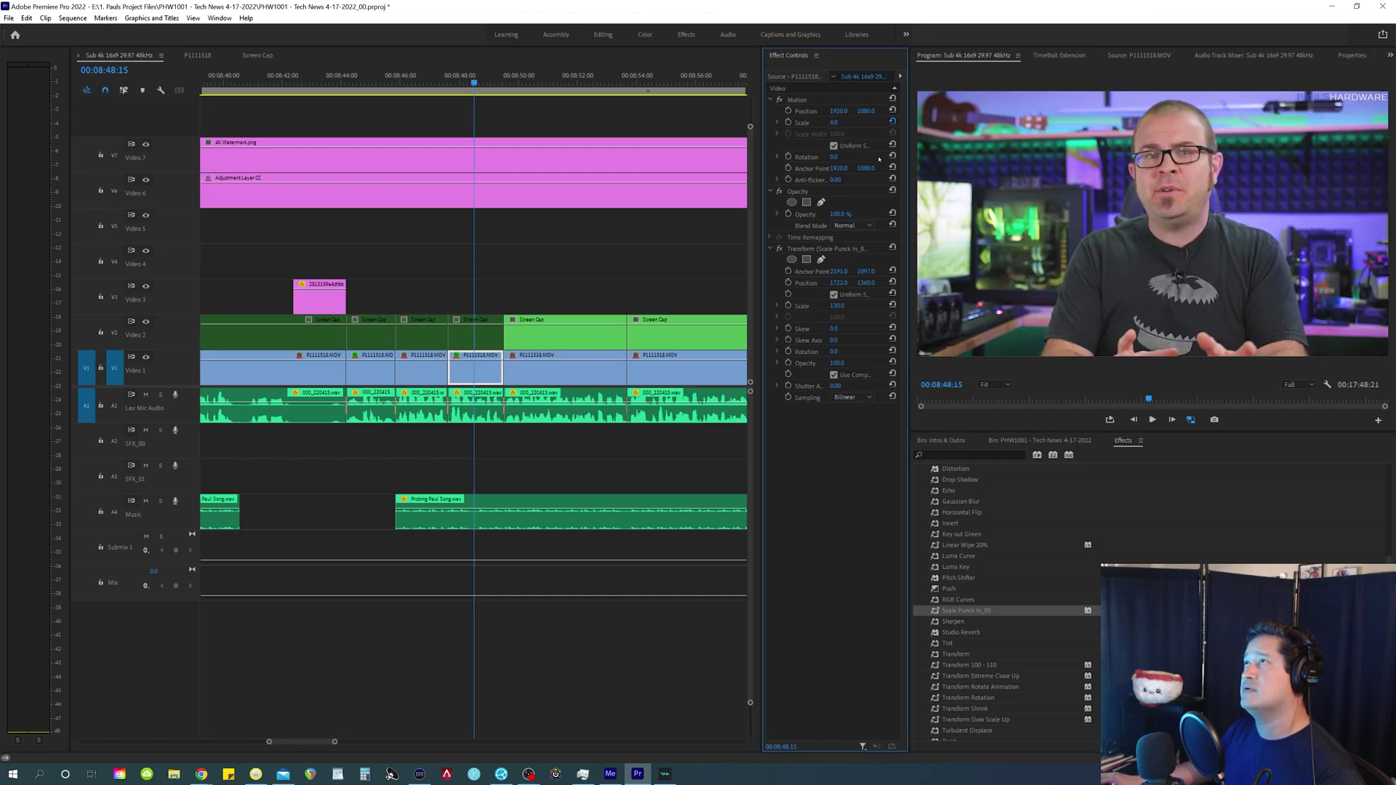
- Replace the clip's Scale Punch In_00 Transform effect with the Transform Shrink preset
click(832, 248)
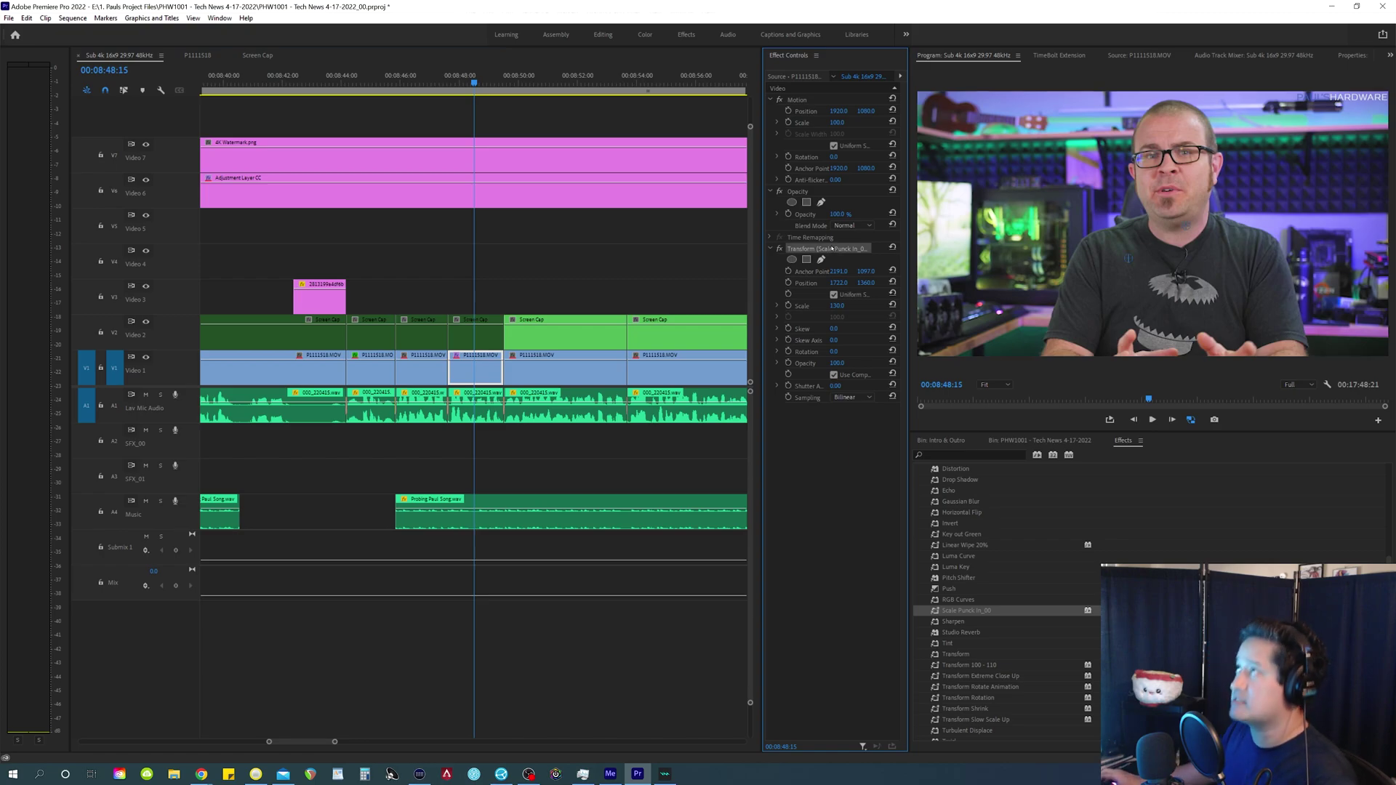
key(Delete)
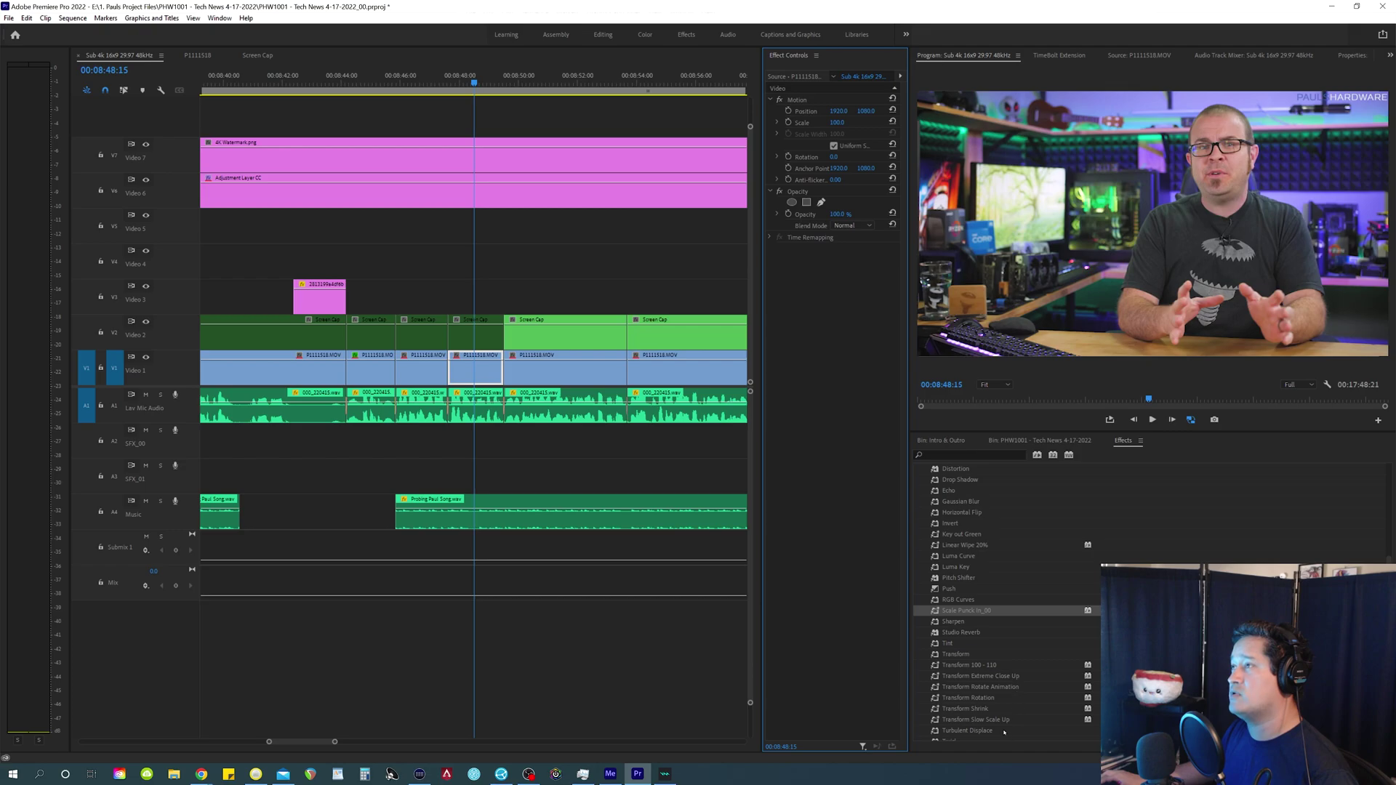
drag(975, 709, 843, 509)
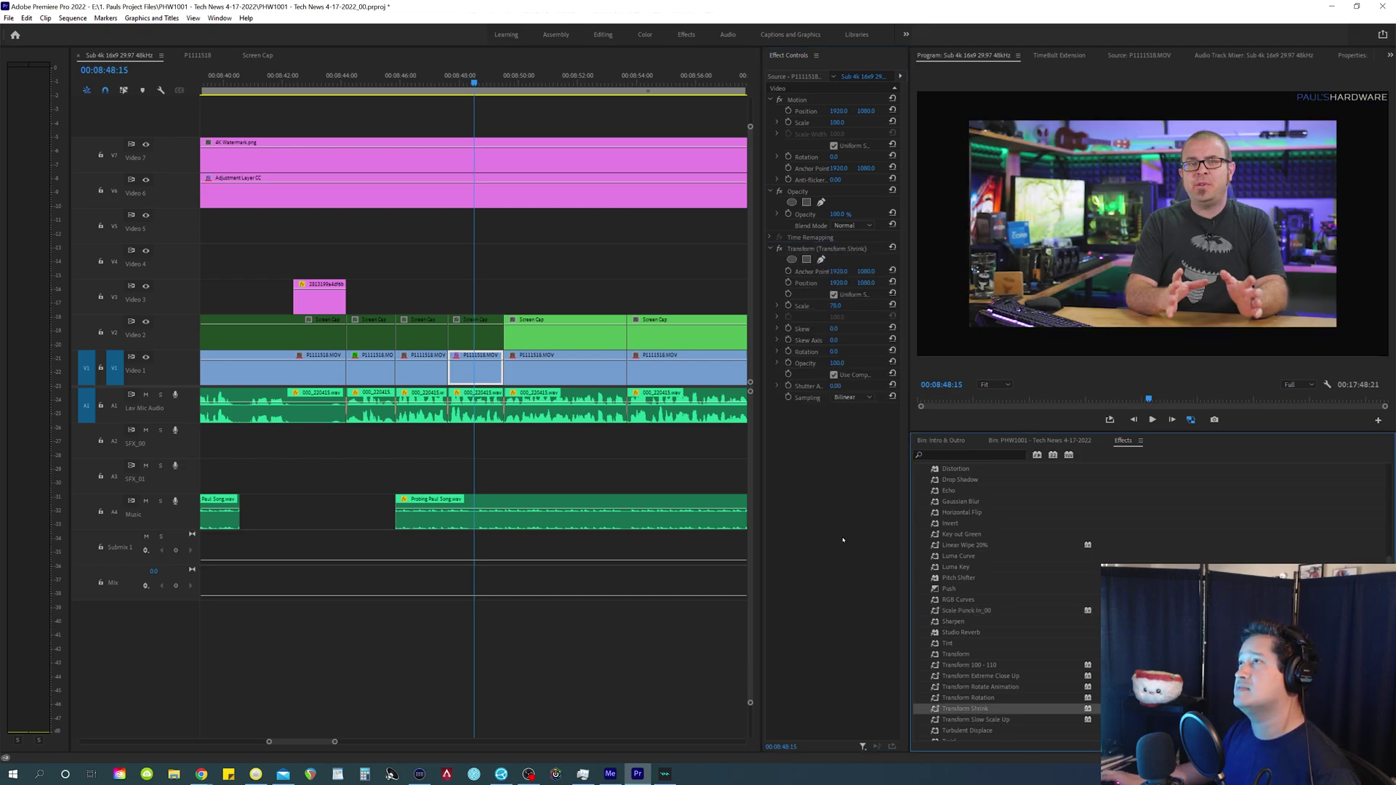